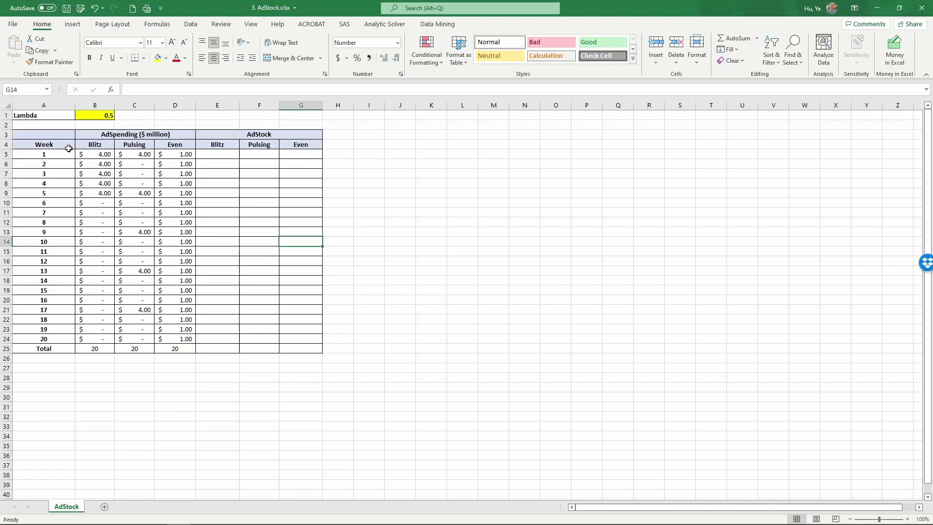
- Copy the Blitz total's Accounting format onto the Pulsing and Even totals so all show $20.00
{"action": "left_click_drag", "start_coordinate": [68, 146], "coordinate": [49, 338]}
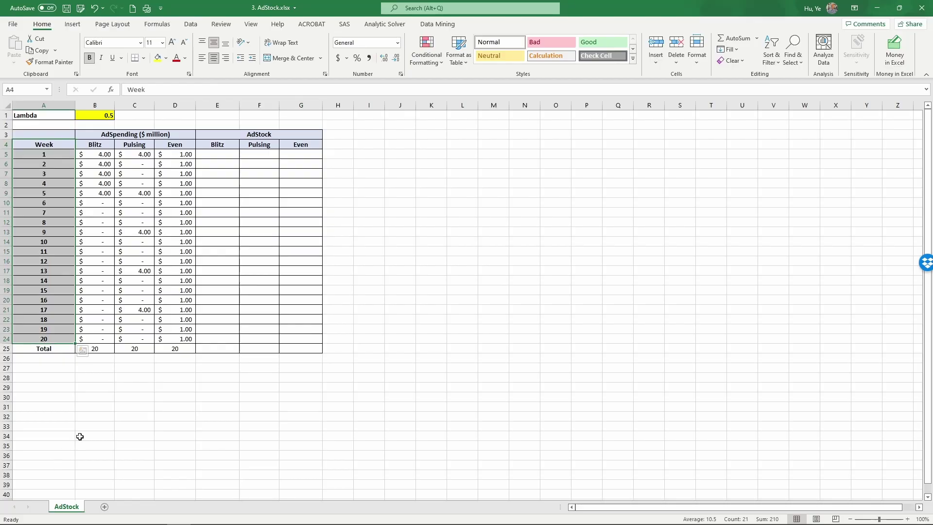
{"action": "left_click", "coordinate": [97, 348]}
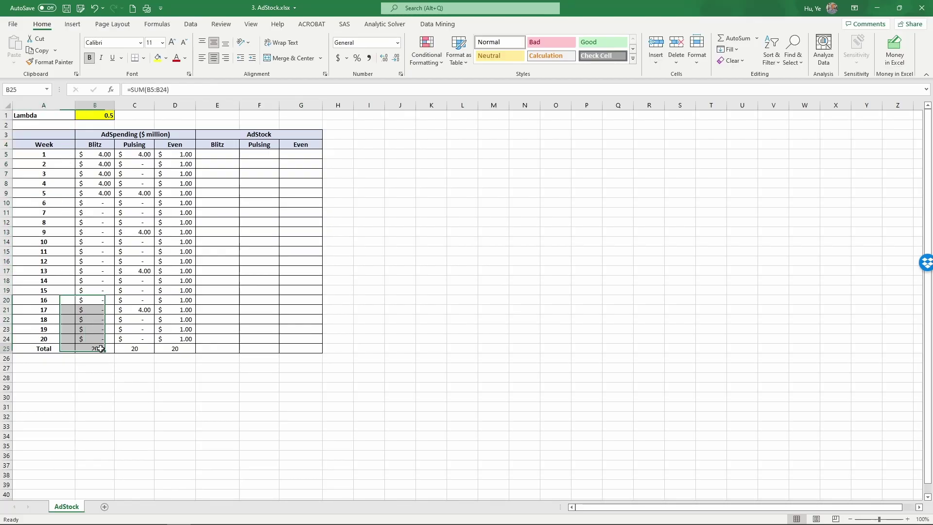
{"action": "left_click_drag", "start_coordinate": [106, 349], "coordinate": [175, 348]}
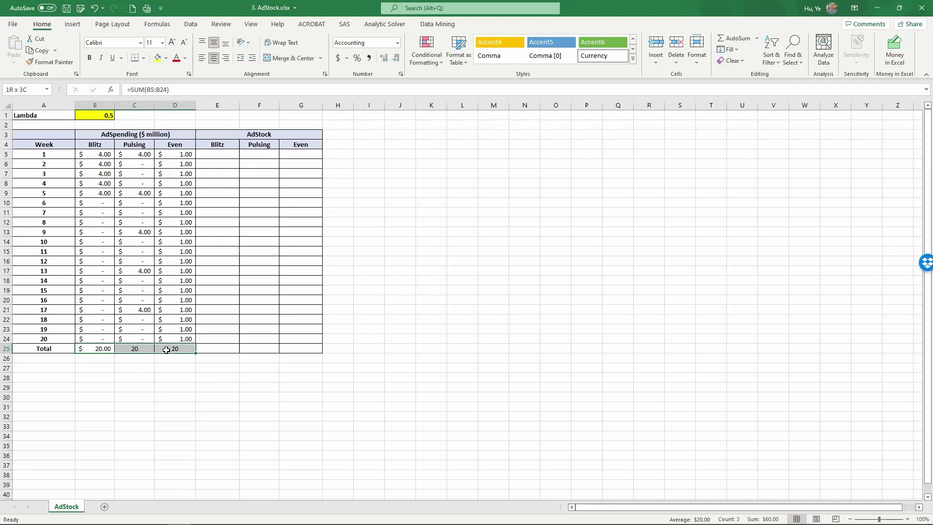
{"action": "key", "text": "ctrl+r"}
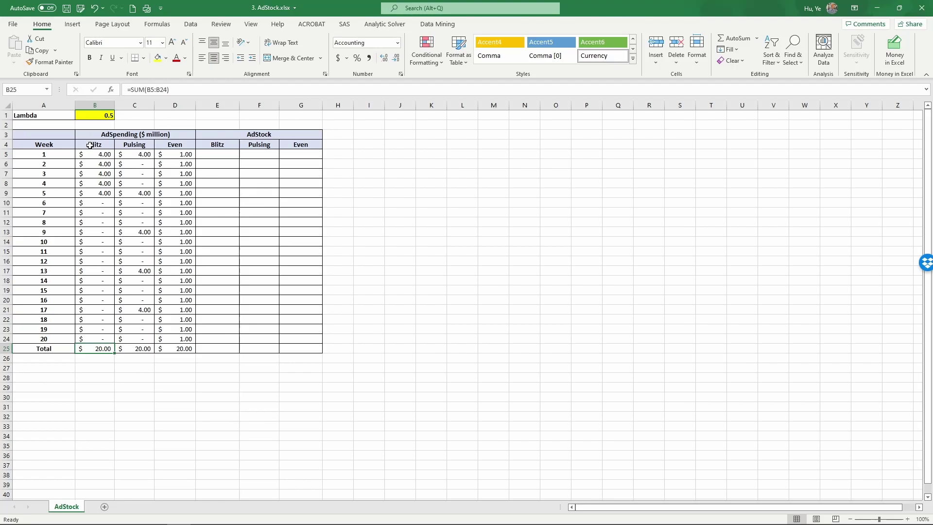
{"action": "left_click", "coordinate": [92, 145]}
{"action": "left_click", "coordinate": [132, 143]}
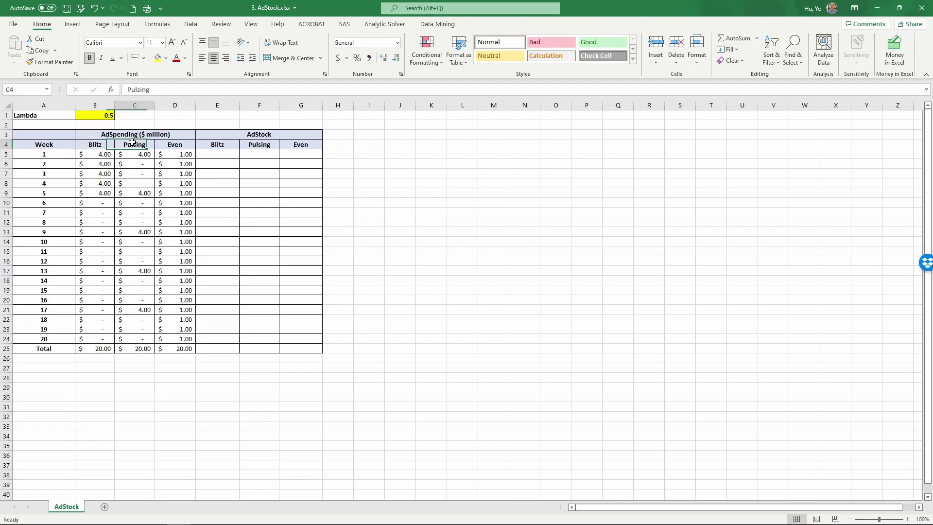
{"action": "key", "text": "Right"}
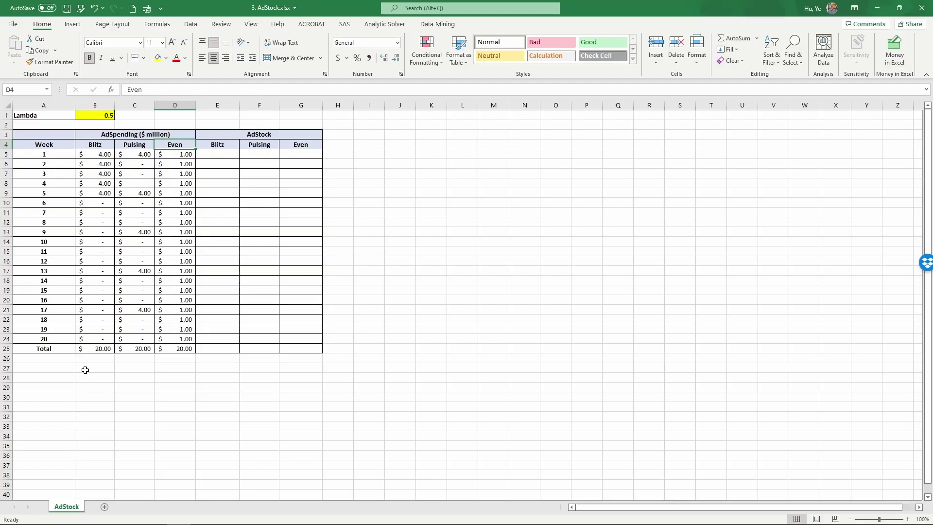
{"action": "left_click", "coordinate": [104, 349]}
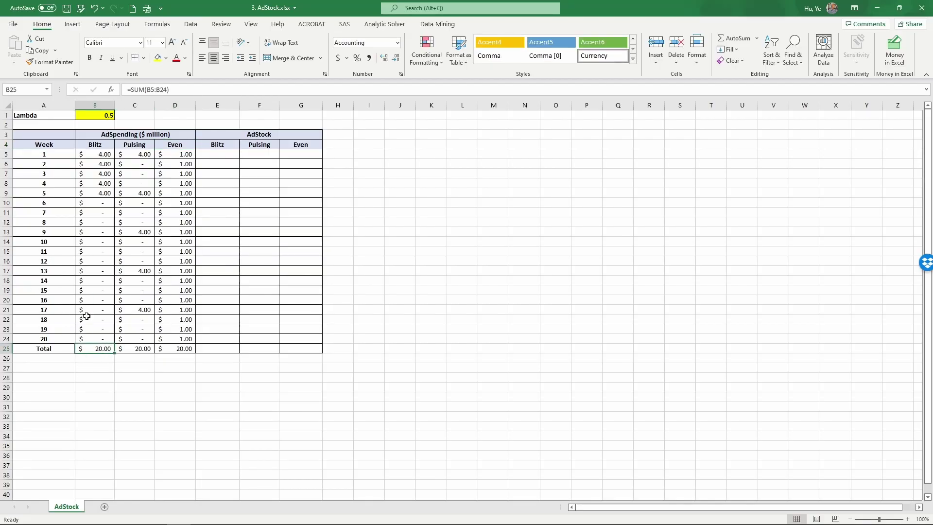
{"action": "left_click_drag", "start_coordinate": [90, 153], "coordinate": [86, 193]}
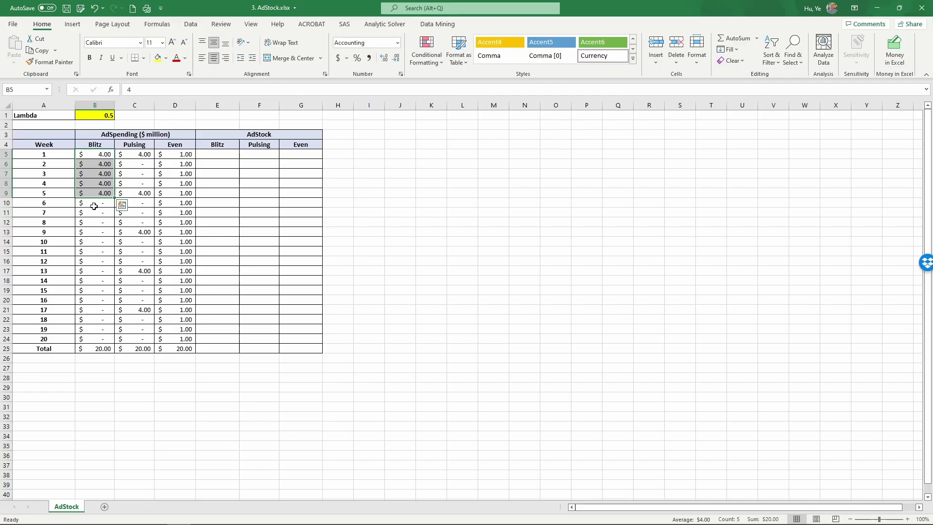
{"action": "left_click_drag", "start_coordinate": [94, 203], "coordinate": [95, 338]}
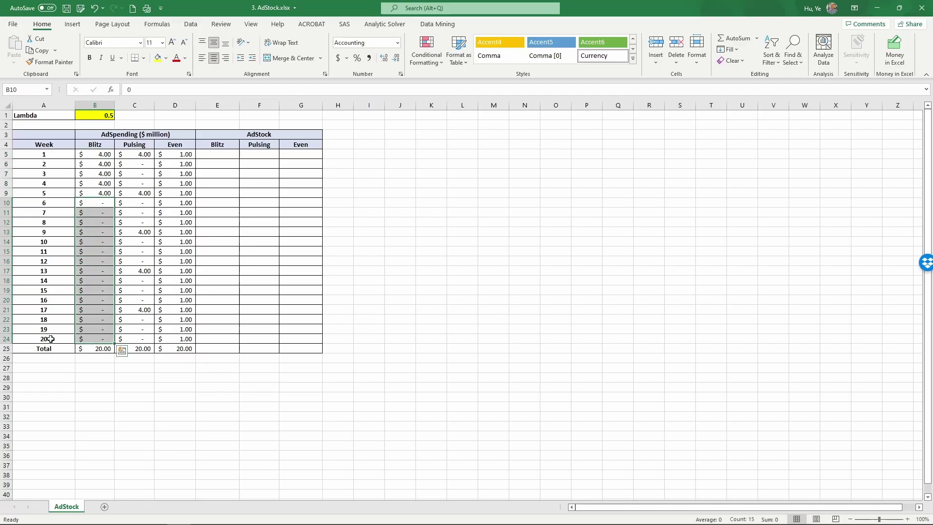
{"action": "left_click", "coordinate": [147, 154]}
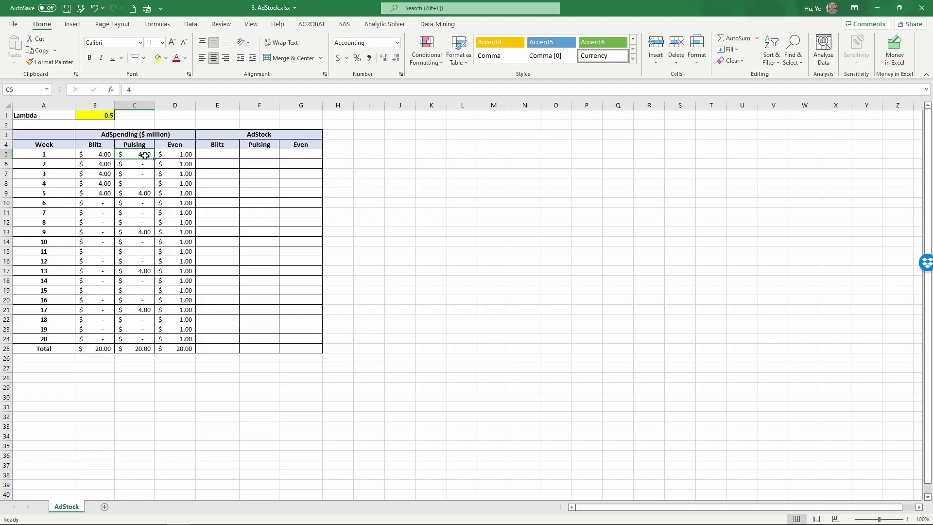
{"action": "left_click_drag", "start_coordinate": [144, 166], "coordinate": [138, 223]}
{"action": "left_click", "coordinate": [138, 195]}
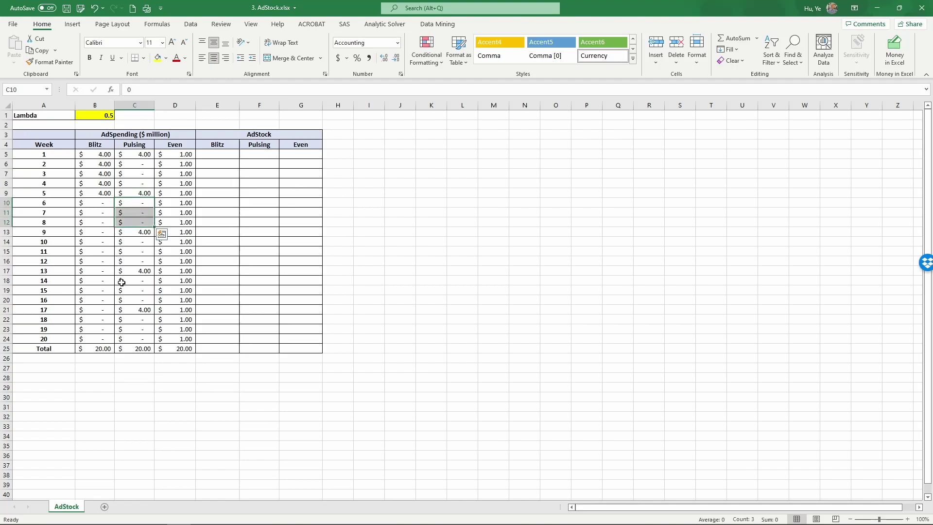
{"action": "left_click", "coordinate": [139, 153]}
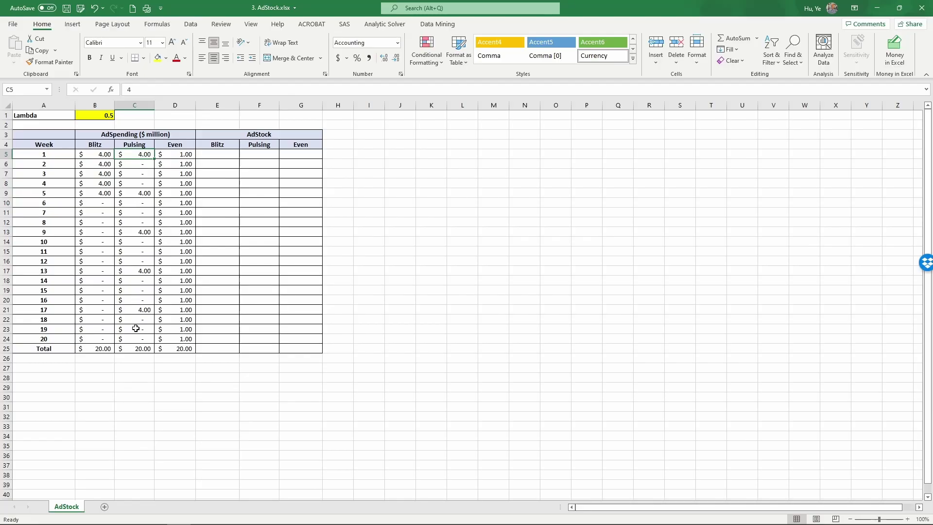
{"action": "key", "text": "Up"}
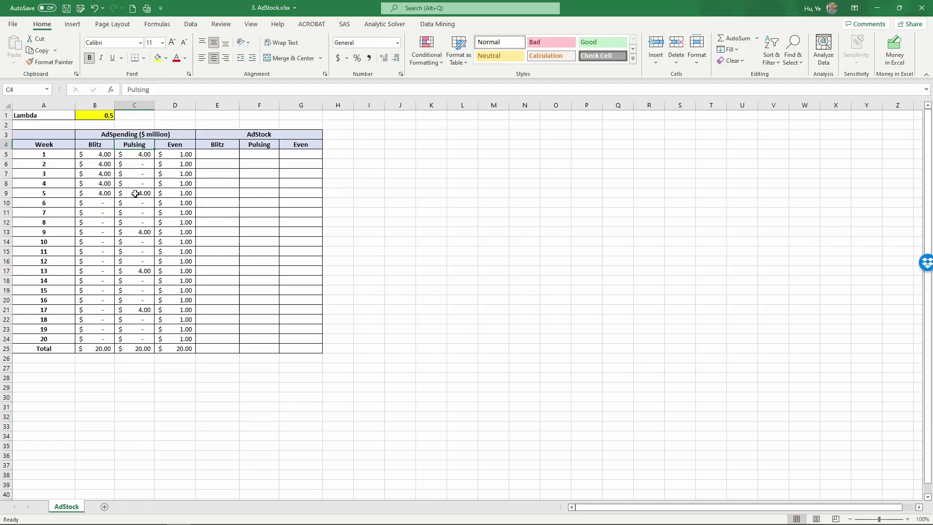
{"action": "left_click", "coordinate": [176, 144]}
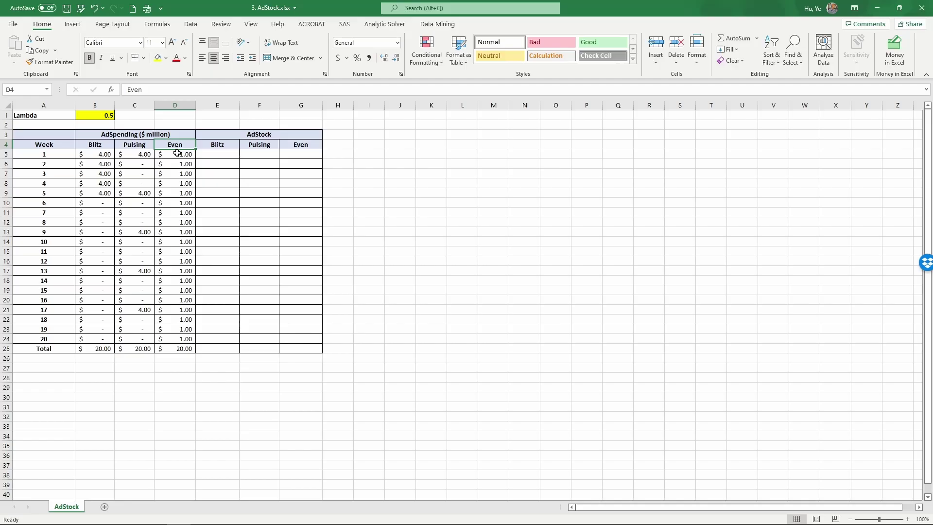
{"action": "left_click_drag", "start_coordinate": [177, 153], "coordinate": [173, 339]}
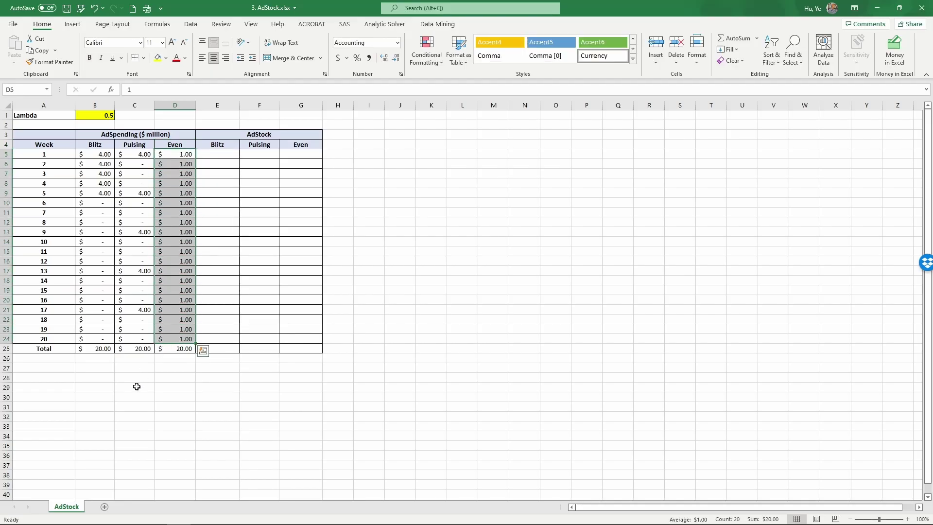
{"action": "left_click_drag", "start_coordinate": [100, 348], "coordinate": [166, 347]}
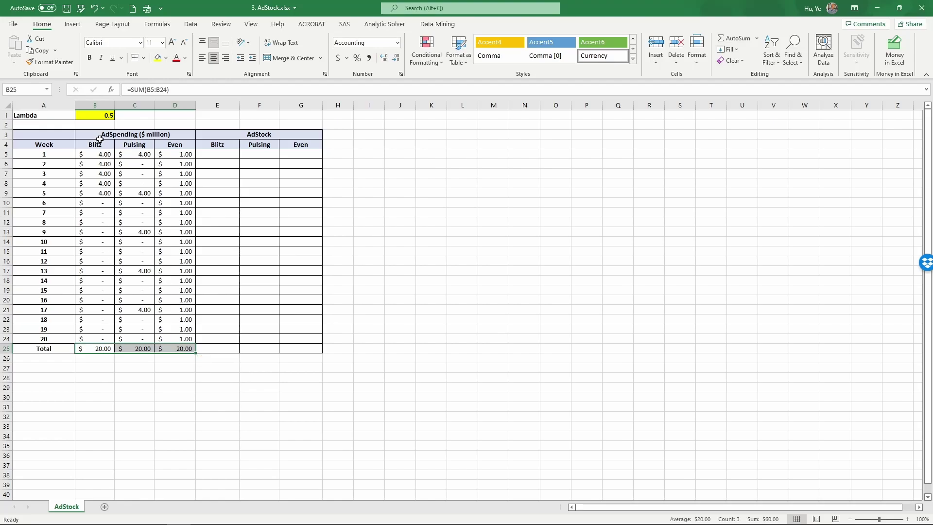
- Insert a 2-D clustered column chart of the Blitz header and weekly spending (B4:B24)
{"action": "left_click_drag", "start_coordinate": [96, 144], "coordinate": [89, 339]}
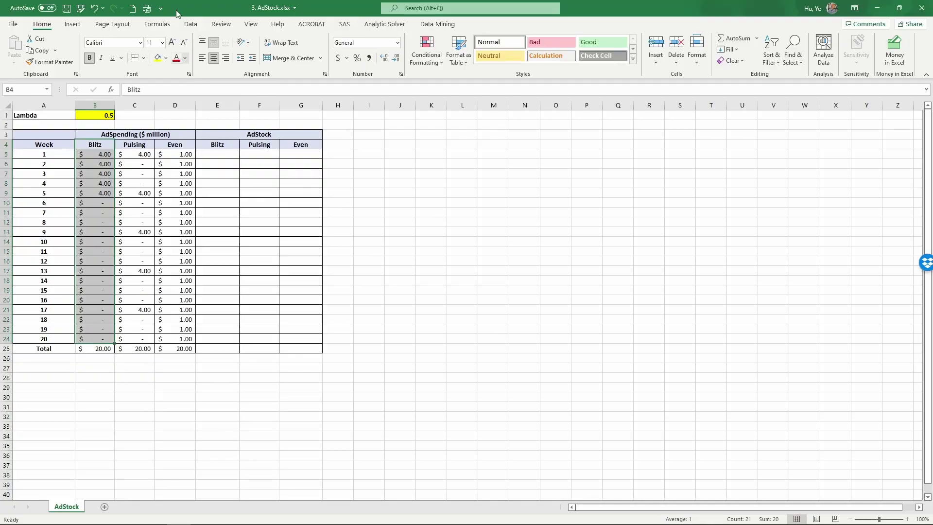
{"action": "left_click", "coordinate": [73, 25]}
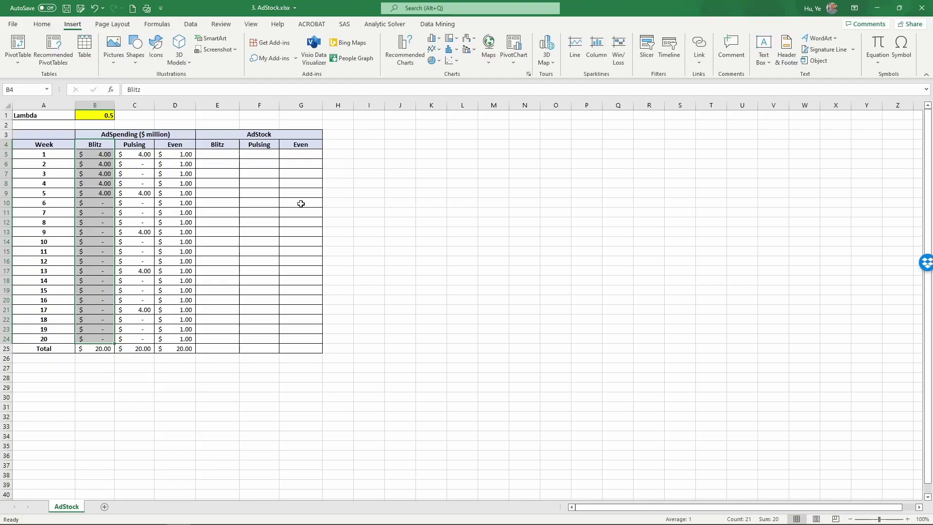
{"action": "left_click", "coordinate": [434, 39]}
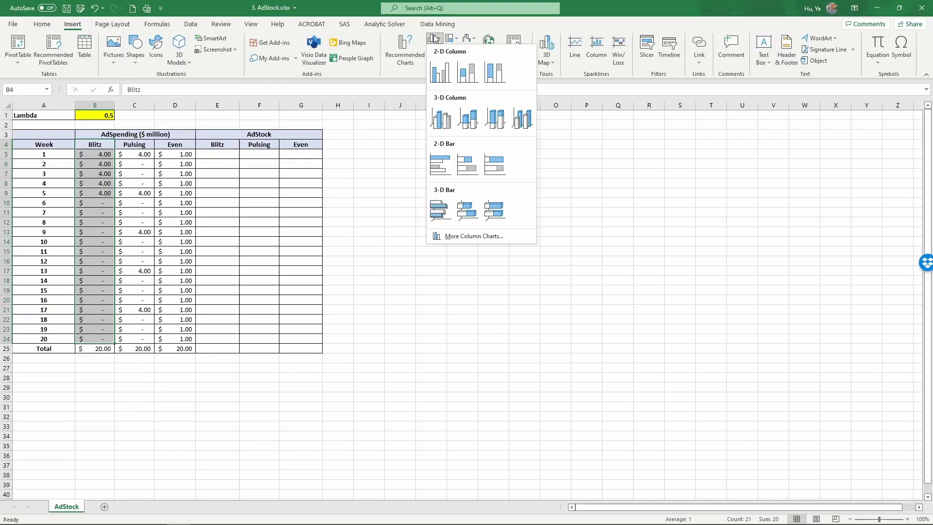
{"action": "left_click", "coordinate": [439, 73]}
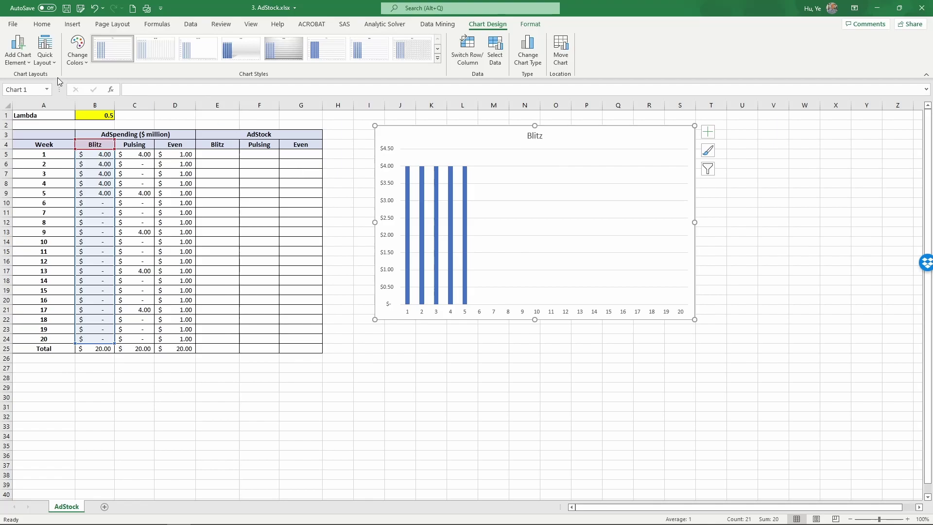
- Apply Quick Layout 9 to the Blitz chart and title its horizontal axis Week
{"action": "left_click", "coordinate": [44, 58]}
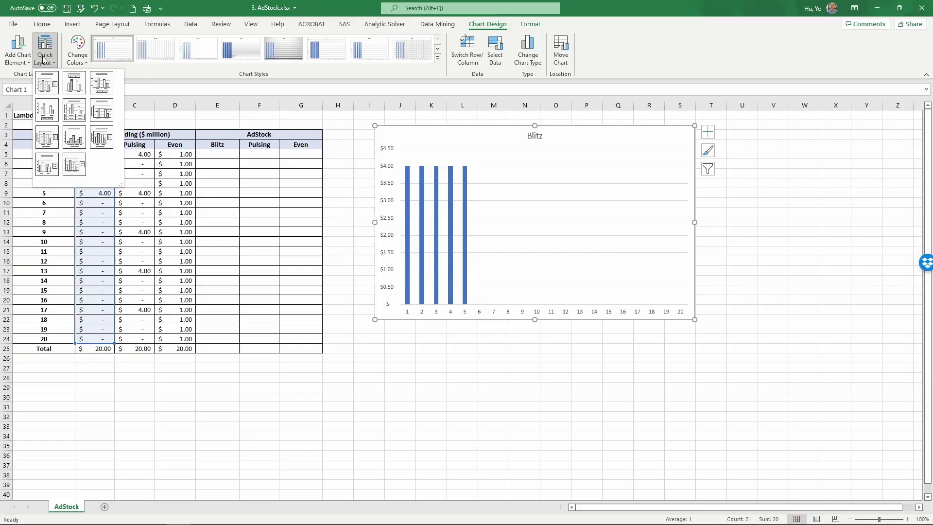
{"action": "left_click", "coordinate": [99, 140]}
{"action": "left_click", "coordinate": [538, 307]}
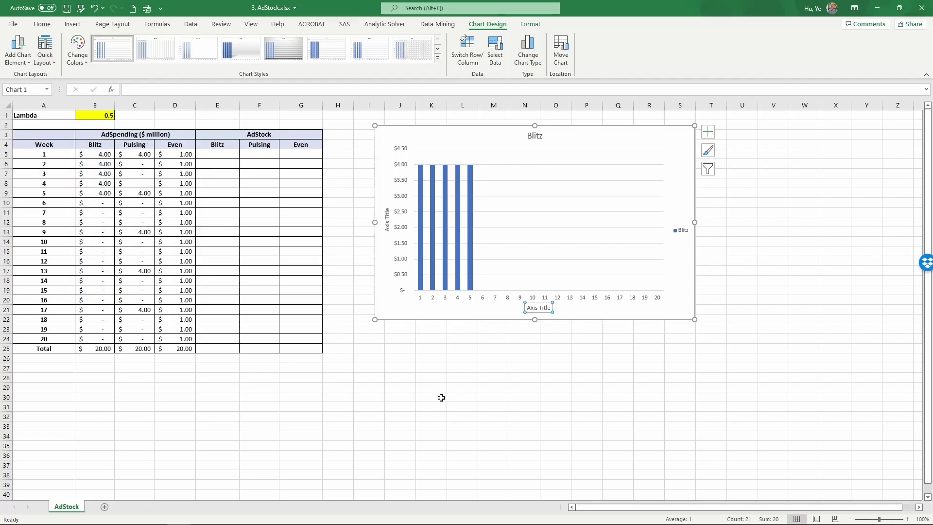
{"action": "type", "text": "Week"}
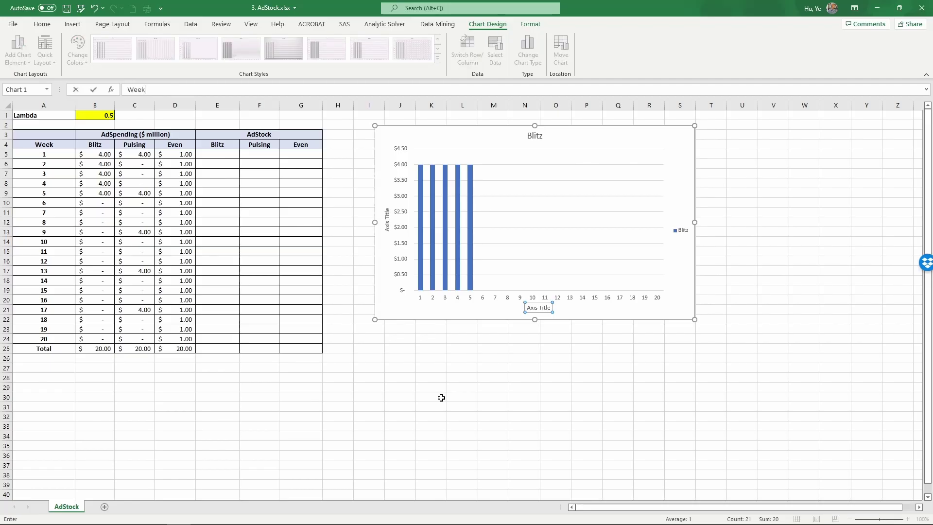
{"action": "key", "text": "Return"}
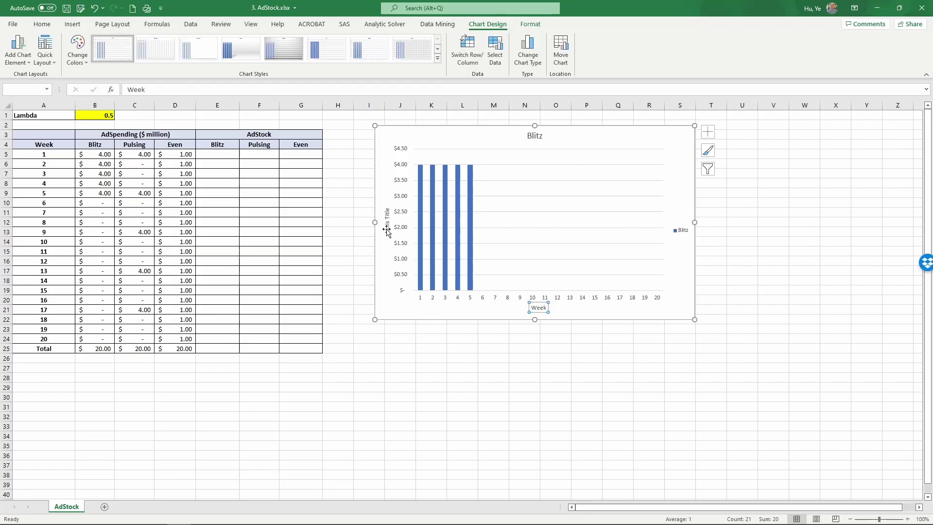
- Title the vertical axis AdSpending ($ million), then select the Pulsing data C4:C24
{"action": "left_click", "coordinate": [387, 227]}
{"action": "type", "text": "Adspend"}
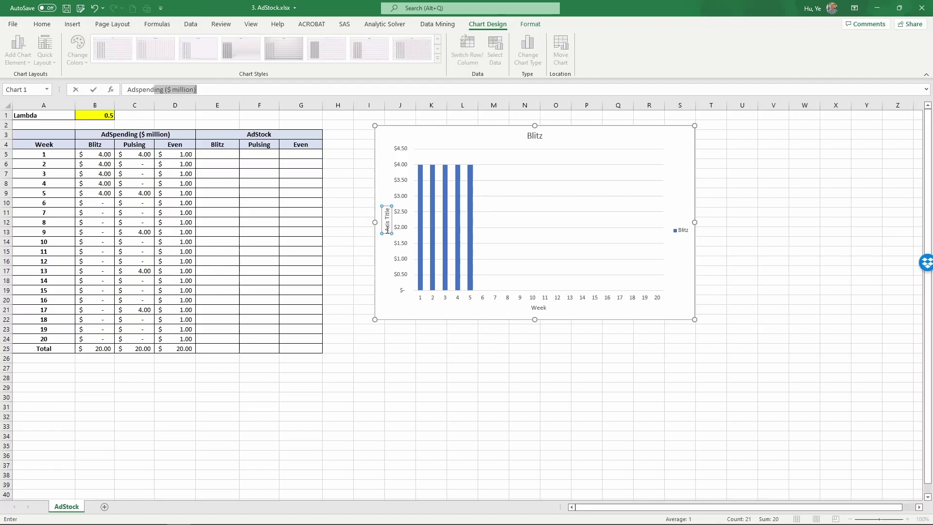
{"action": "key", "text": "Return"}
{"action": "left_click", "coordinate": [383, 308]}
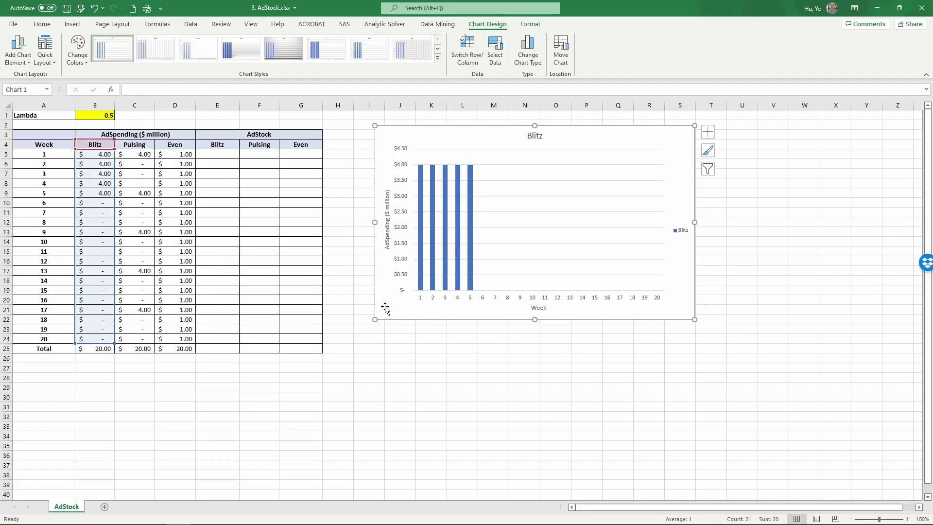
{"action": "left_click_drag", "start_coordinate": [147, 145], "coordinate": [136, 338]}
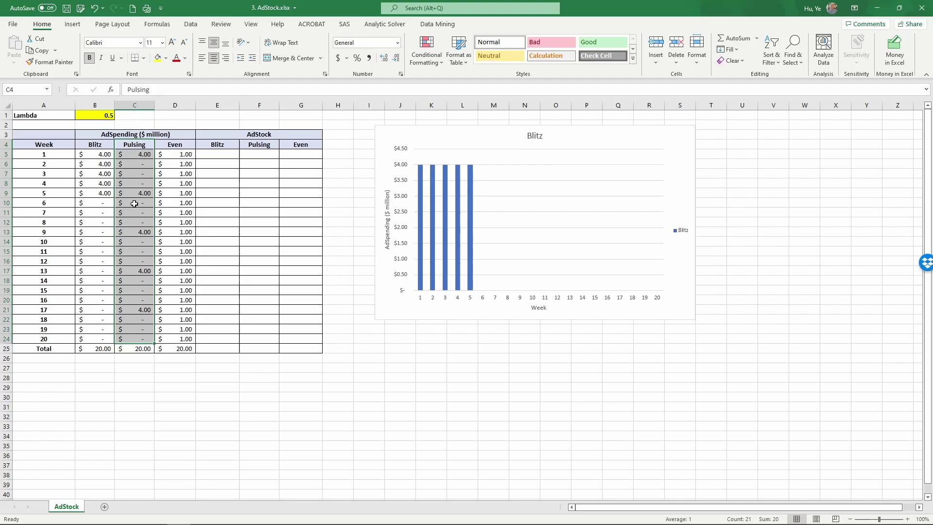
- Insert a clustered column chart of Pulsing spending below the Blitz chart, widened to match it
{"action": "left_click", "coordinate": [72, 23]}
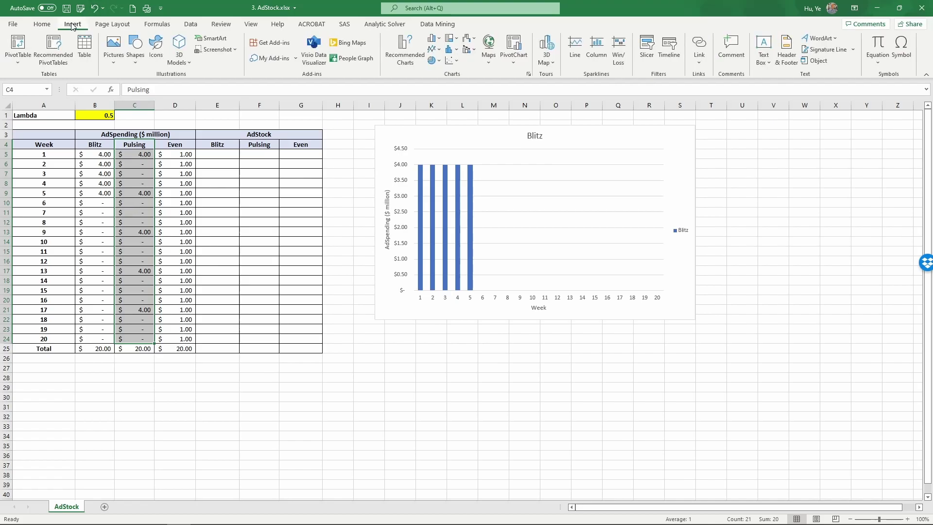
{"action": "left_click", "coordinate": [433, 38]}
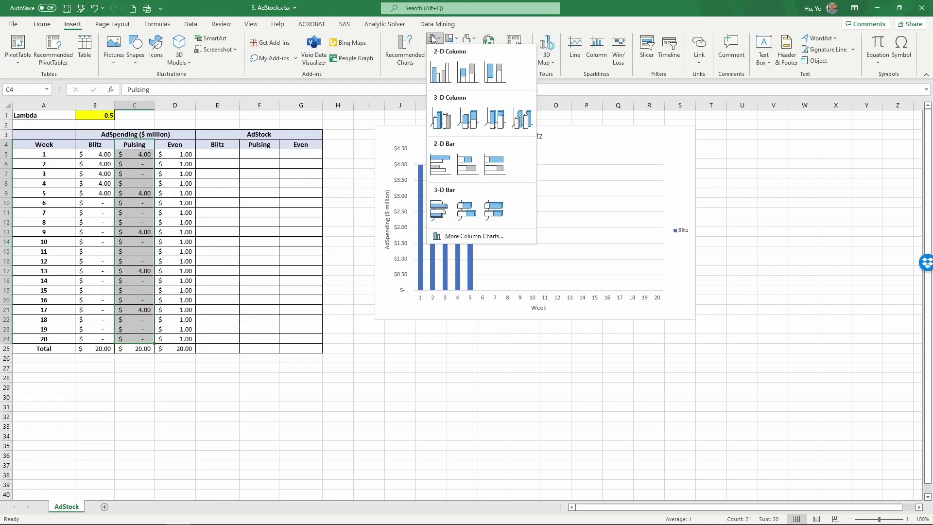
{"action": "left_click", "coordinate": [438, 75]}
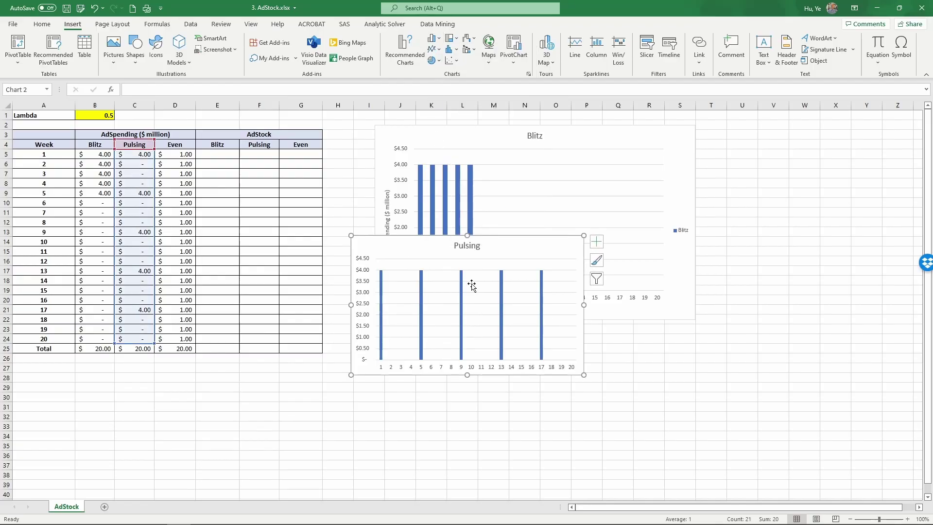
{"action": "left_click_drag", "start_coordinate": [522, 245], "coordinate": [547, 345]}
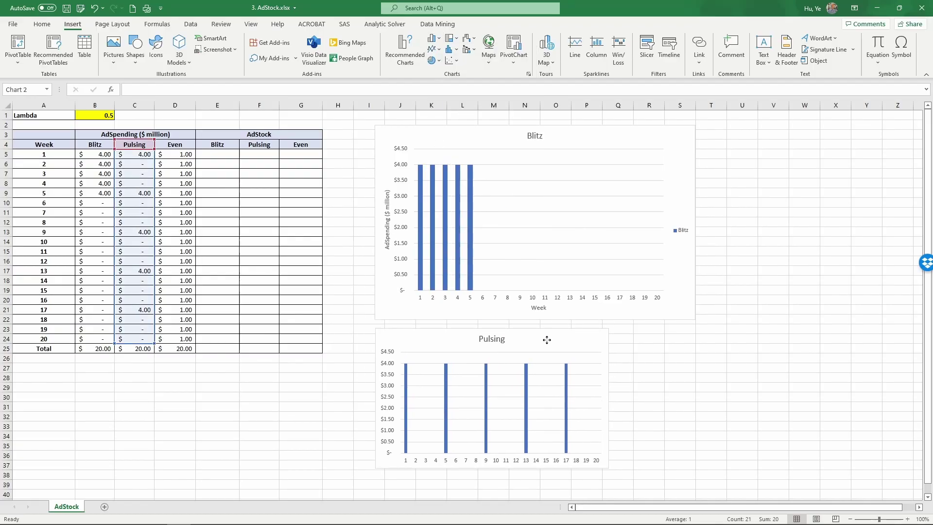
{"action": "left_click_drag", "start_coordinate": [610, 467], "coordinate": [694, 492]}
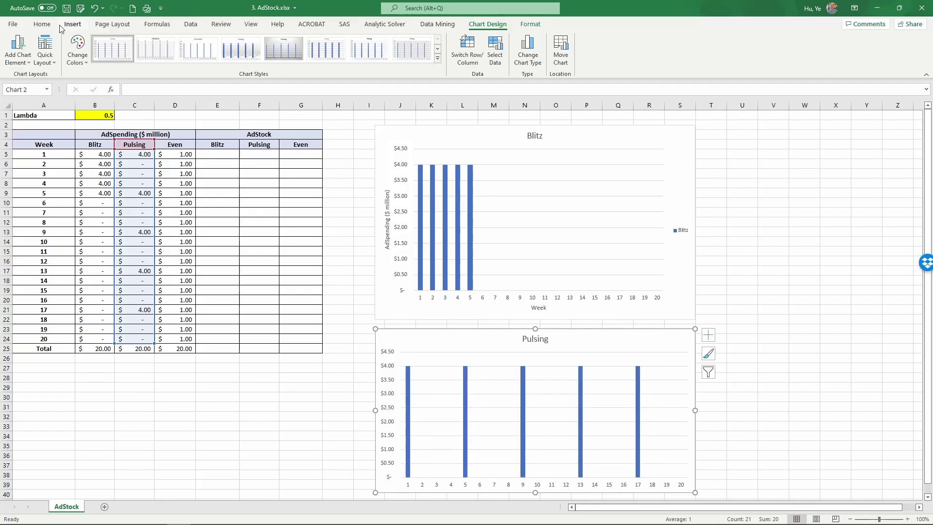
- Apply Quick Layout 9 to the Pulsing chart with axis titles Week and AdSpending ($ million)
{"action": "left_click", "coordinate": [45, 51]}
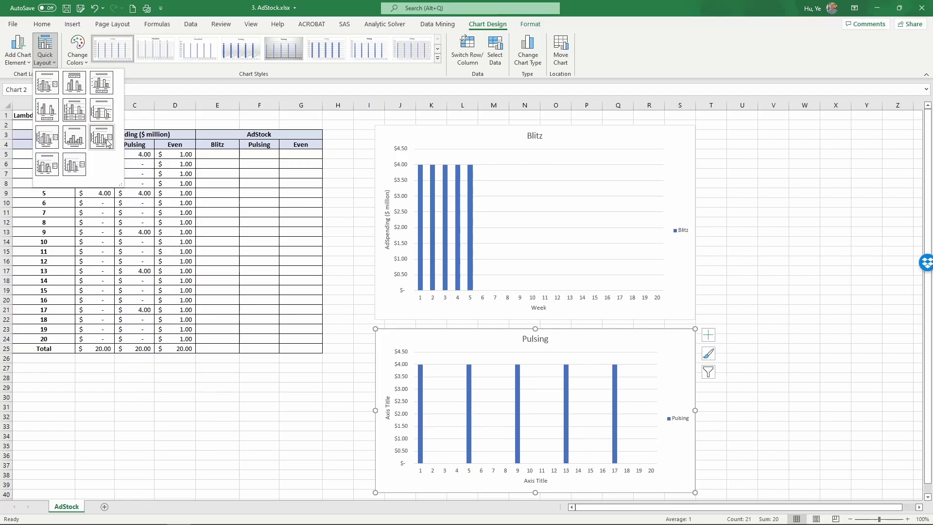
{"action": "left_click", "coordinate": [106, 140]}
{"action": "left_click", "coordinate": [529, 479]}
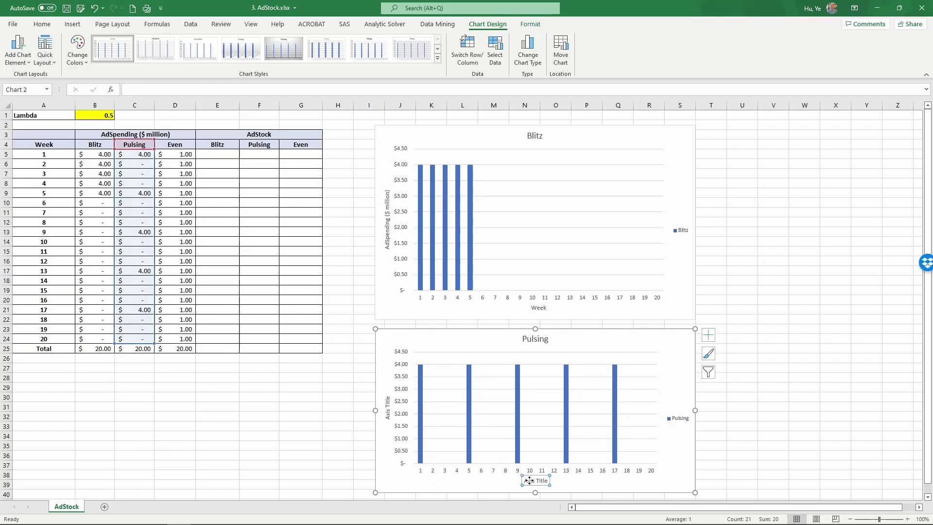
{"action": "type", "text": "W"}
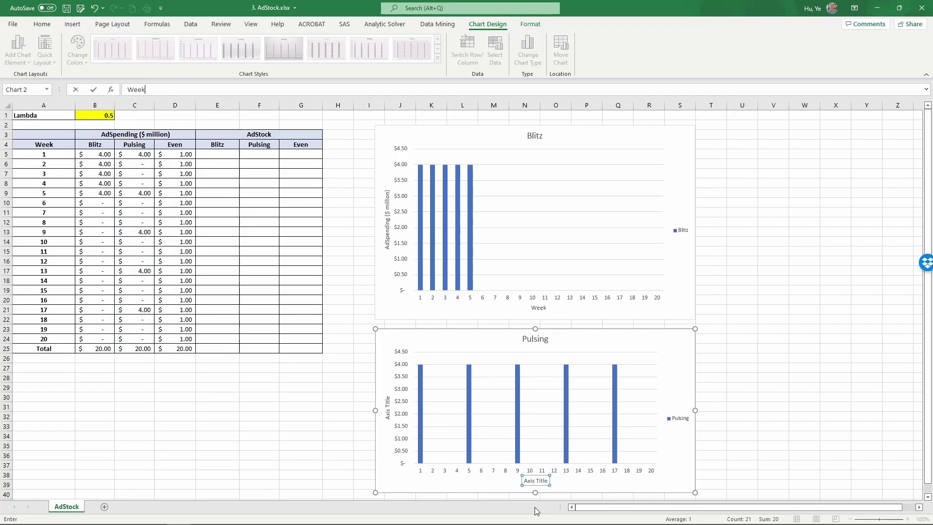
{"action": "type", "text": "eek"}
{"action": "key", "text": "Return"}
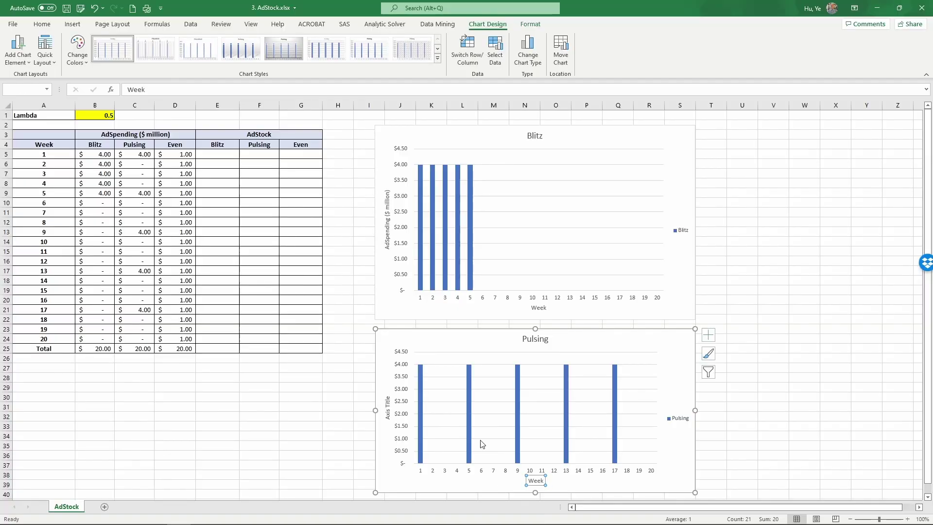
{"action": "left_click", "coordinate": [387, 412]}
{"action": "type", "text": "Ad"}
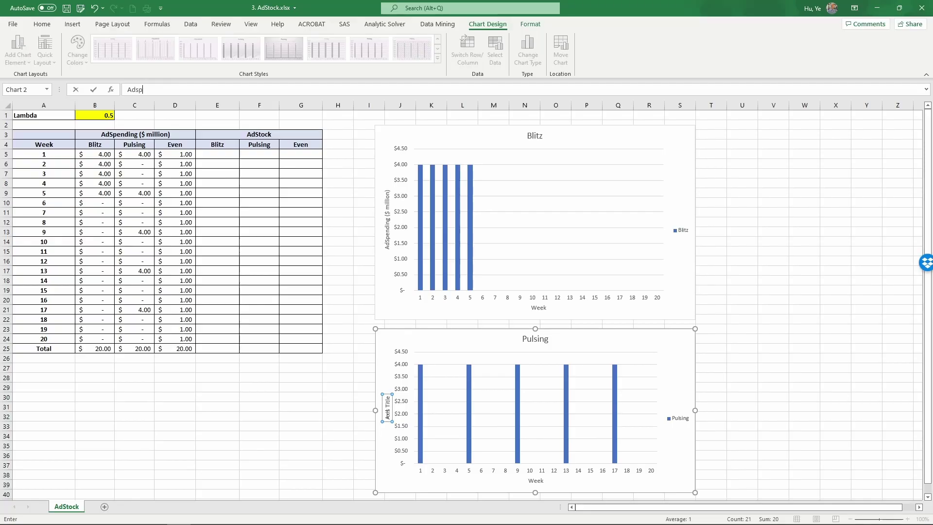
{"action": "type", "text": "Spending ($ million)"}
{"action": "key", "text": "Return"}
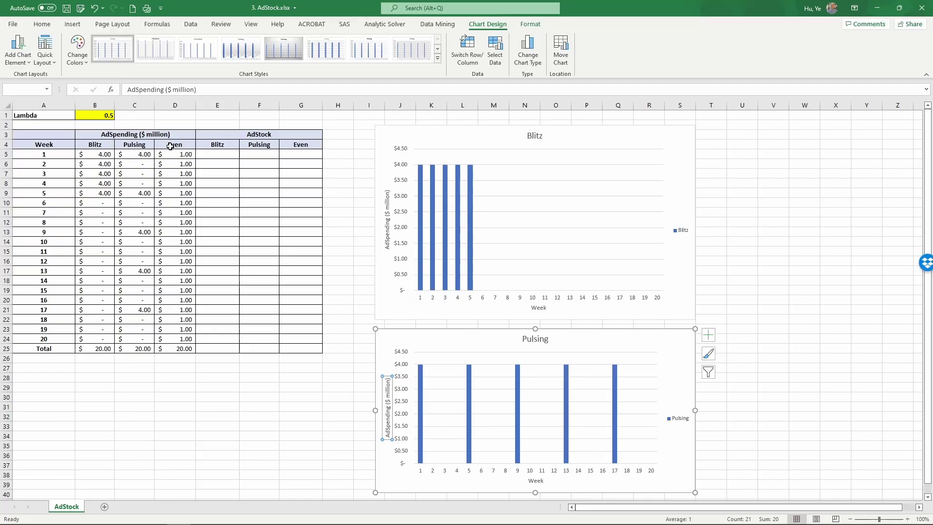
- Insert a clustered column chart of the Even data D4:D24 and move it below the table
{"action": "left_click_drag", "start_coordinate": [171, 145], "coordinate": [176, 336]}
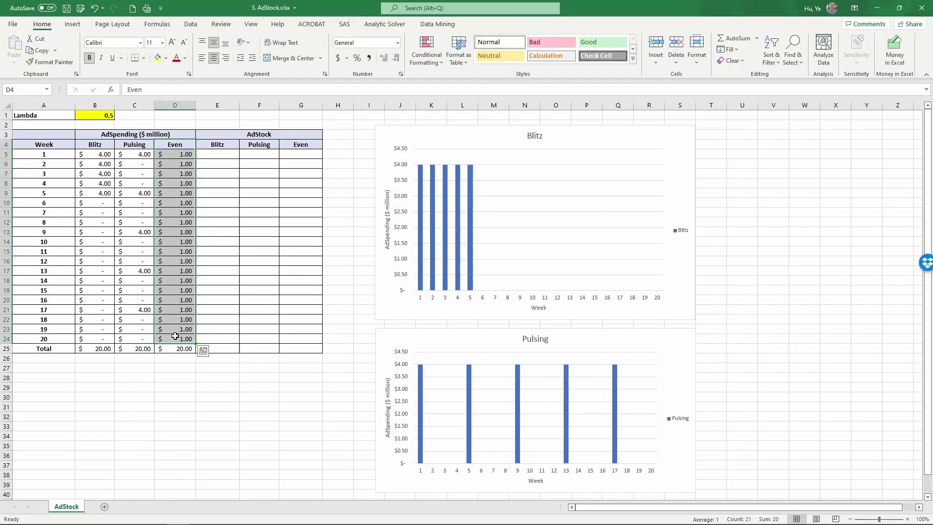
{"action": "left_click", "coordinate": [78, 25]}
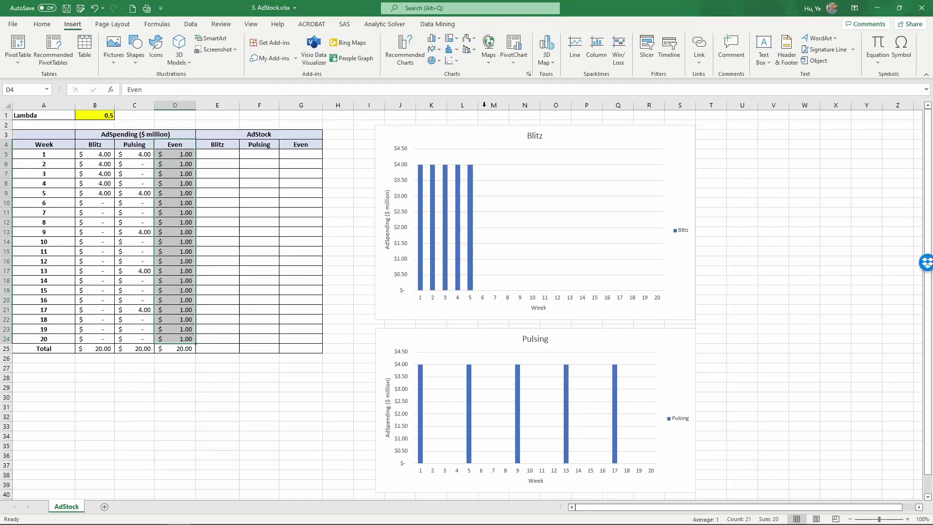
{"action": "left_click", "coordinate": [432, 38]}
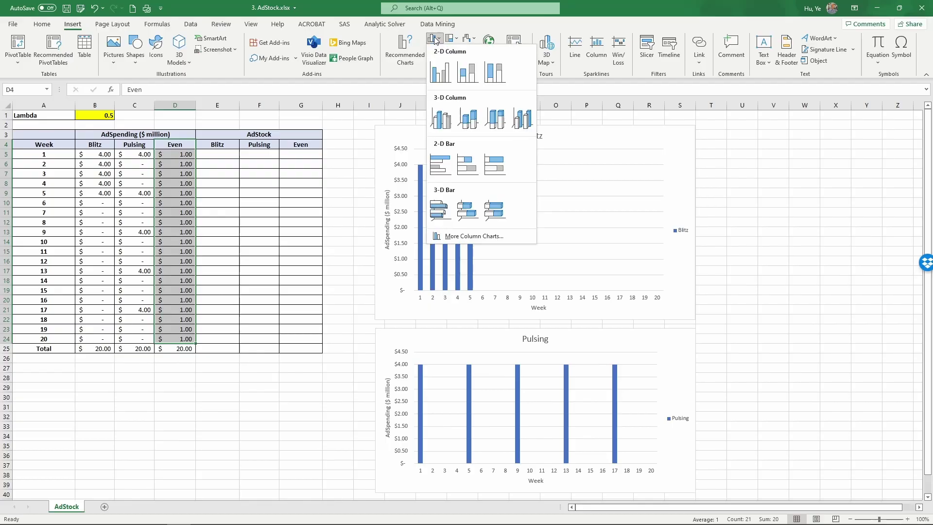
{"action": "left_click", "coordinate": [436, 63]}
{"action": "left_click_drag", "start_coordinate": [543, 252], "coordinate": [251, 362]}
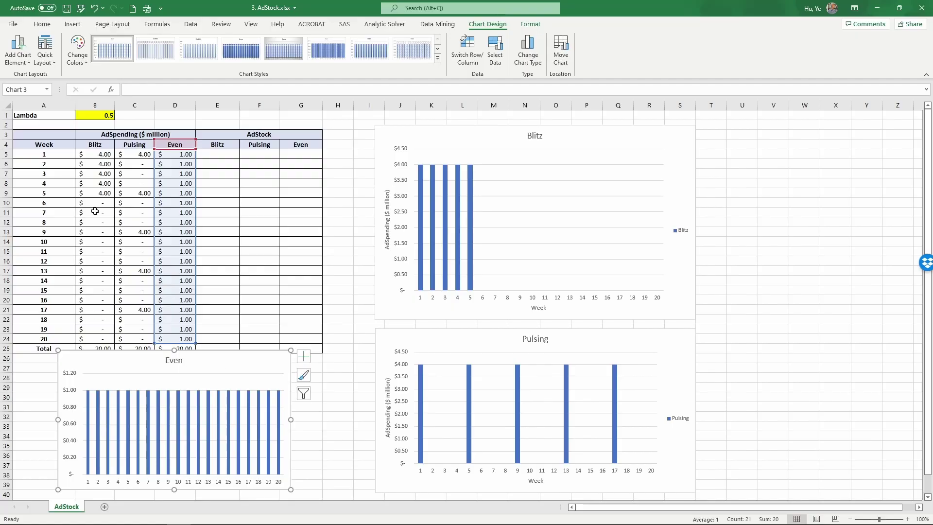
- Apply Quick Layout 9 to the Even chart with axis titles Week and AdSpending ($ million)
{"action": "left_click", "coordinate": [45, 42]}
{"action": "left_click", "coordinate": [101, 137]}
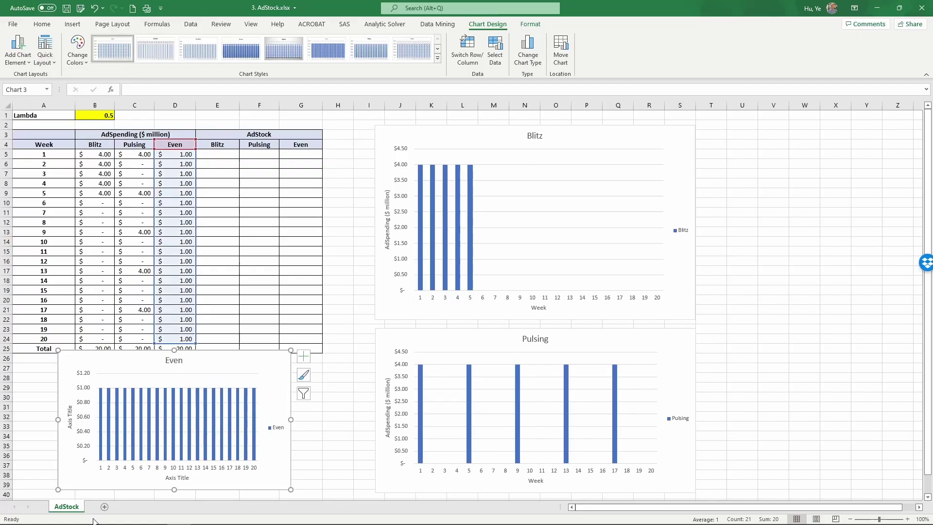
{"action": "left_click", "coordinate": [182, 477]}
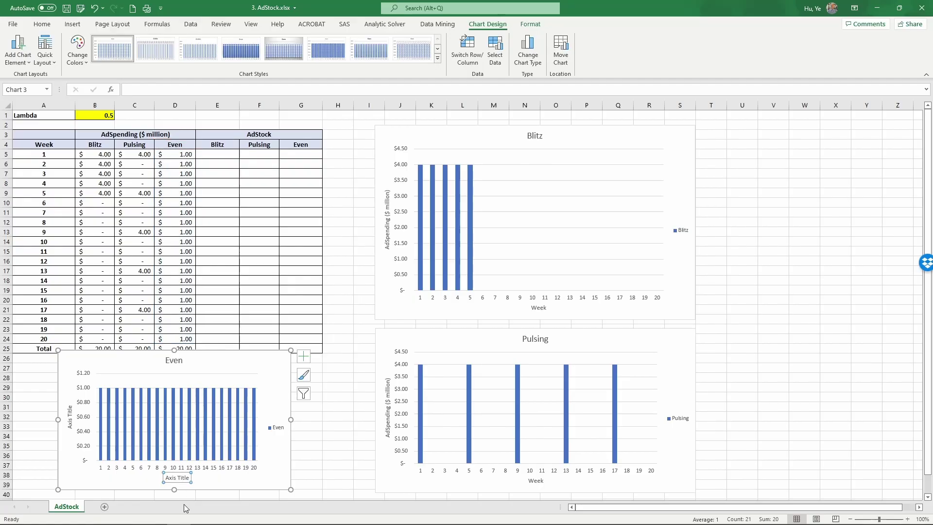
{"action": "type", "text": "Week"}
{"action": "key", "text": "Return"}
{"action": "left_click", "coordinate": [72, 425]}
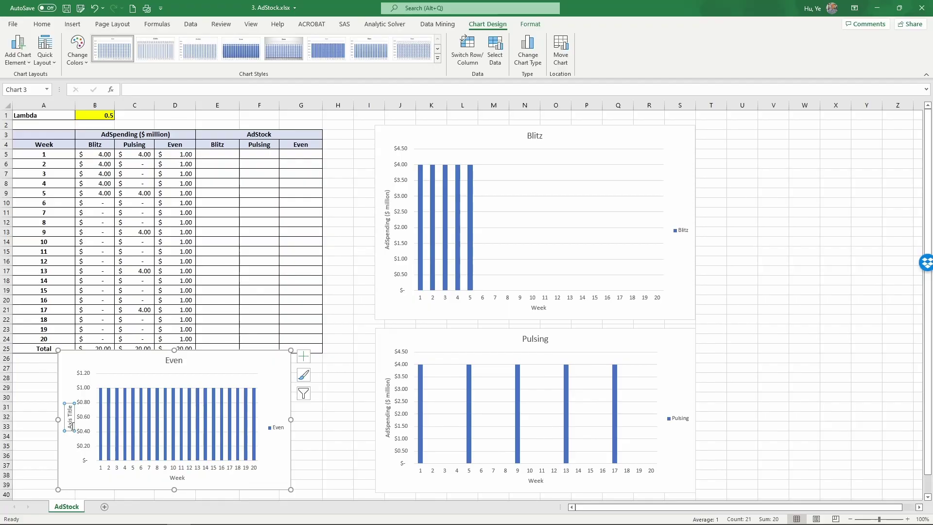
{"action": "type", "text": "Ad"}
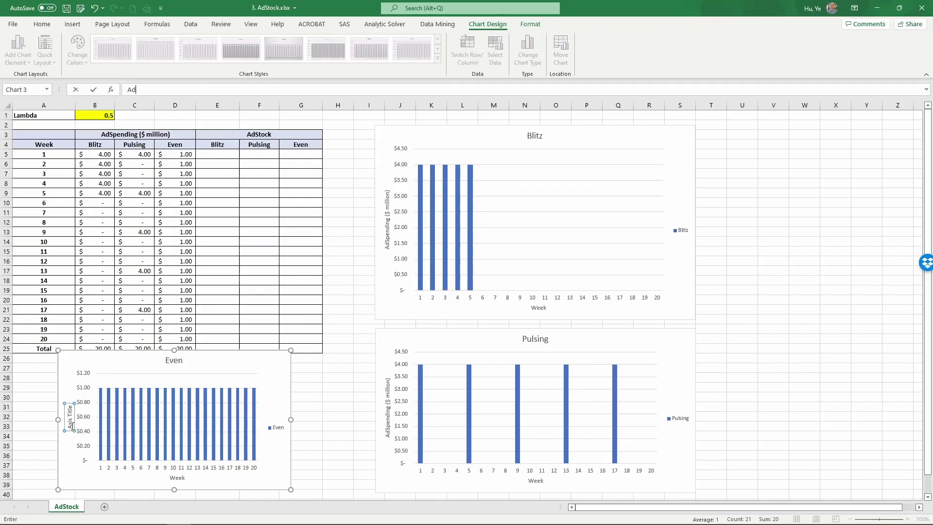
{"action": "type", "text": "Spending ($ million)"}
{"action": "key", "text": "Return"}
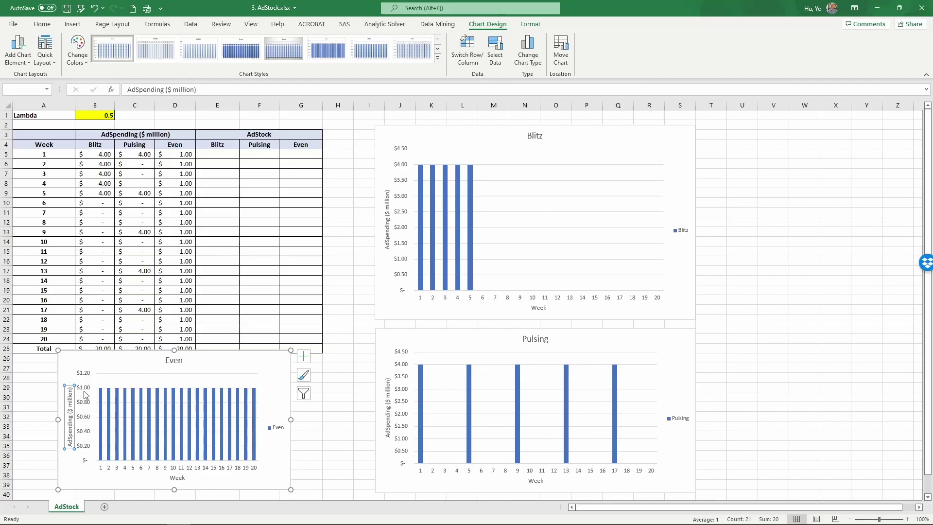
- Nudge the Even chart slightly into place beneath the table and select its vertical axis
{"action": "left_click", "coordinate": [86, 390]}
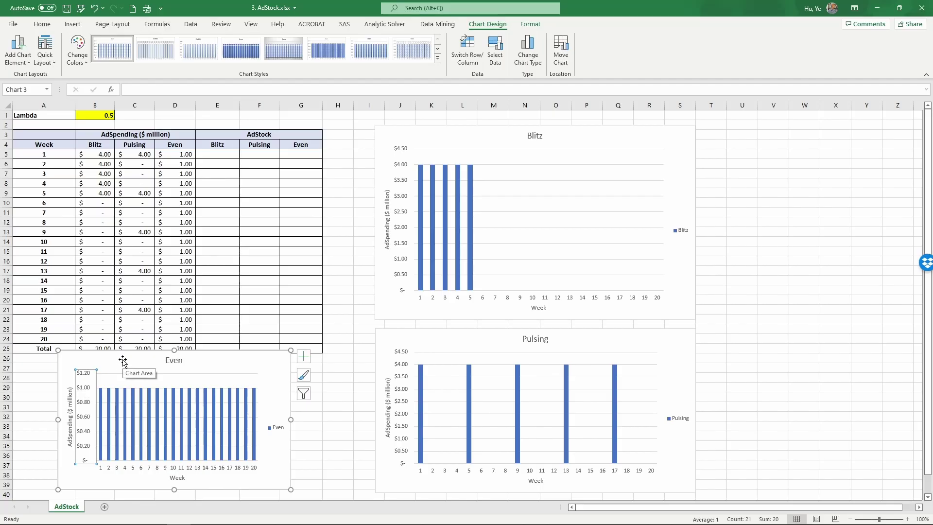
{"action": "mouse_move", "coordinate": [123, 360]}
{"action": "left_mouse_down"}
{"action": "mouse_move", "coordinate": [183, 358]}
{"action": "mouse_move", "coordinate": [230, 343]}
{"action": "mouse_move", "coordinate": [210, 331]}
{"action": "mouse_move", "coordinate": [107, 344]}
{"action": "mouse_move", "coordinate": [187, 339]}
{"action": "mouse_move", "coordinate": [146, 335]}
{"action": "mouse_move", "coordinate": [176, 346]}
{"action": "mouse_move", "coordinate": [130, 355]}
{"action": "left_mouse_up"}
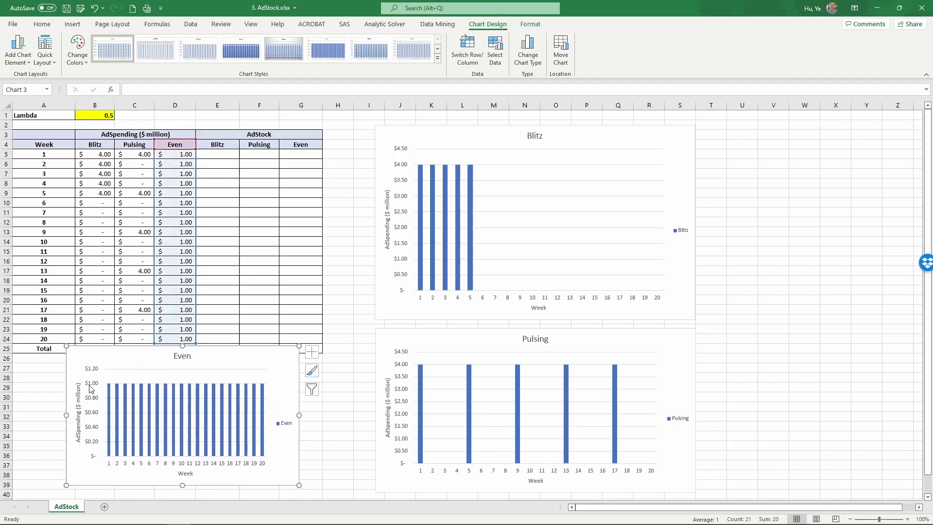
{"action": "left_click", "coordinate": [89, 389]}
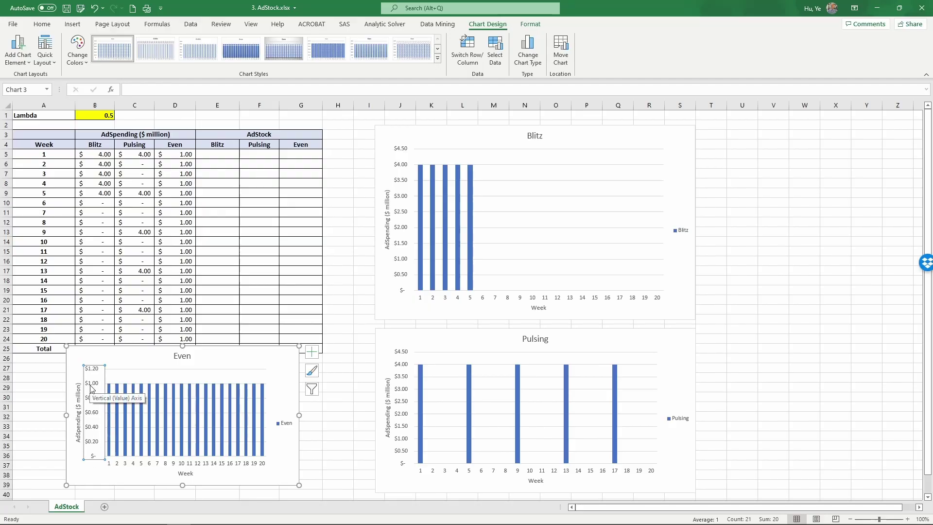
- Change the Even chart's vertical axis maximum bound from 1.2 to 8
{"action": "double_click", "coordinate": [92, 388]}
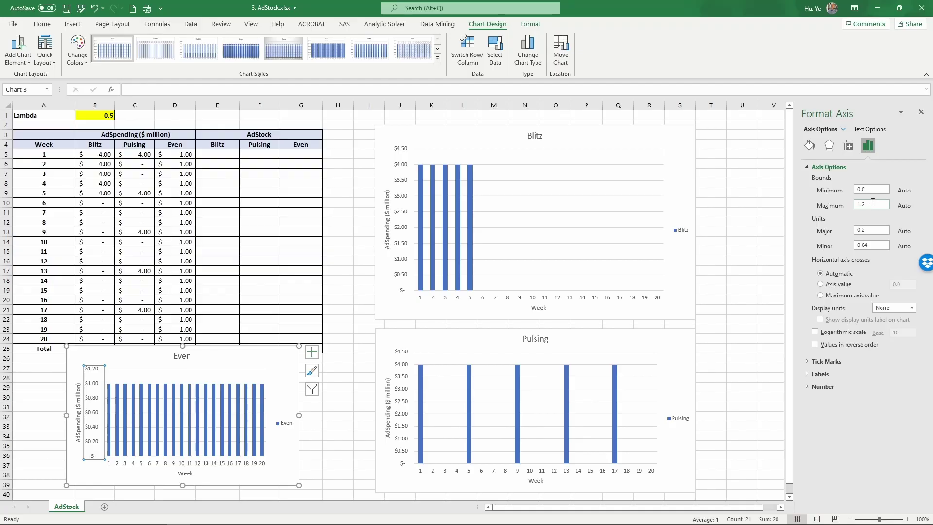
{"action": "left_click_drag", "start_coordinate": [872, 202], "coordinate": [841, 204]}
{"action": "type", "text": "8"}
{"action": "key", "text": "Tab"}
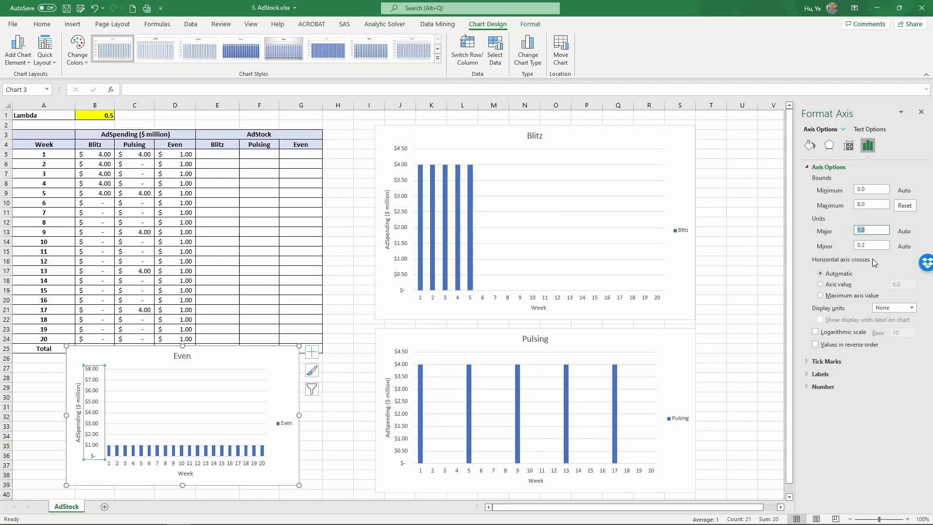
- Enlarge the Even chart and set the Blitz chart's vertical axis maximum from 4.5 to 8
{"action": "left_click", "coordinate": [270, 361]}
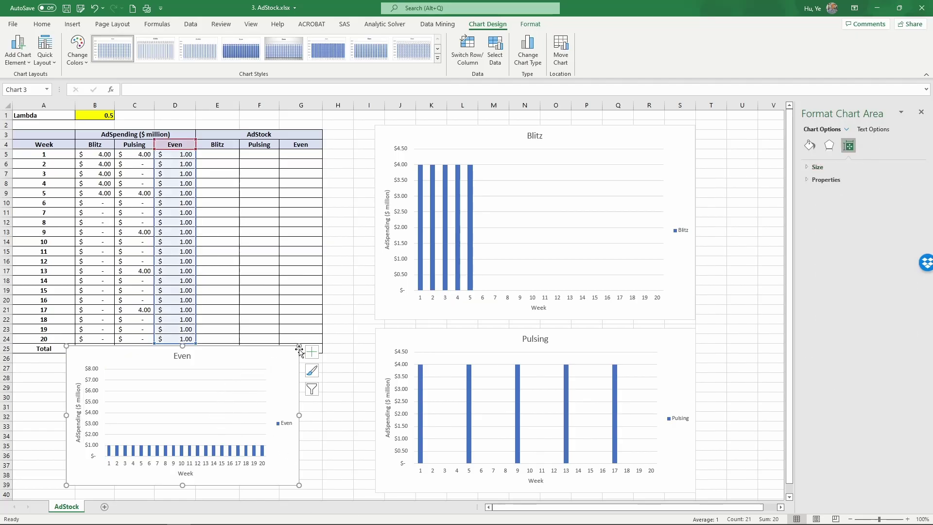
{"action": "left_click_drag", "start_coordinate": [298, 347], "coordinate": [322, 339]}
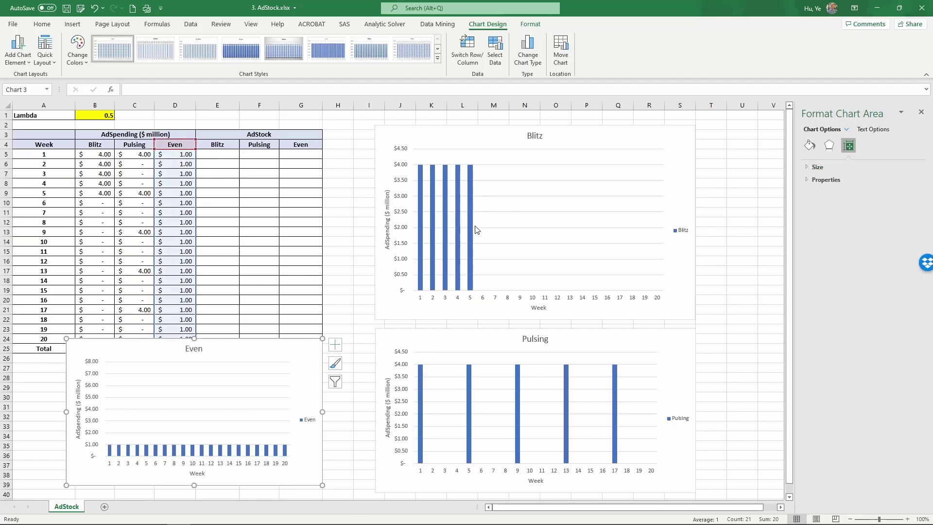
{"action": "left_click", "coordinate": [400, 216]}
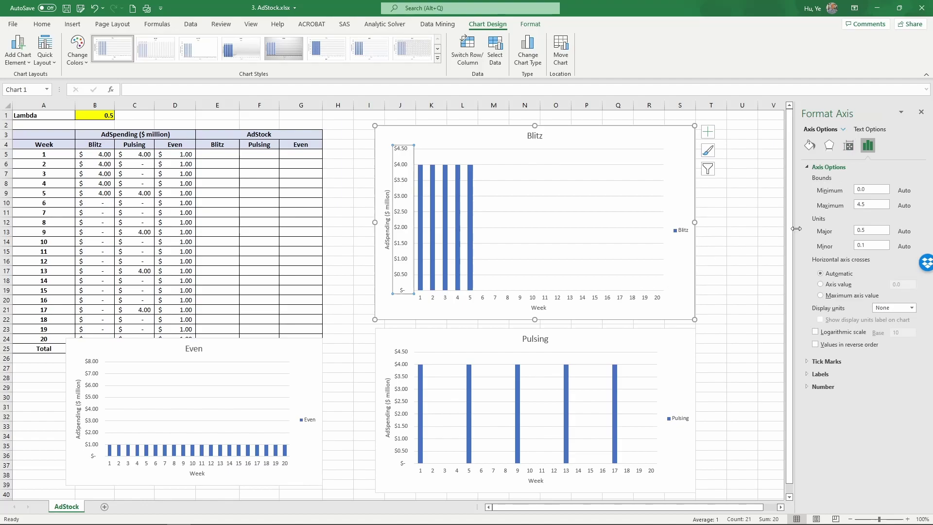
{"action": "double_click", "coordinate": [869, 204]}
{"action": "type", "text": "8"}
{"action": "left_click", "coordinate": [874, 189]}
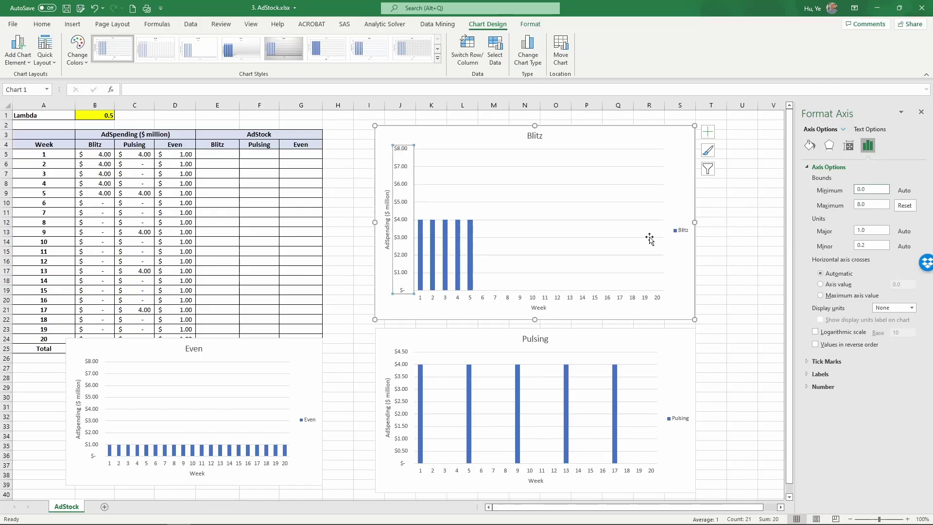
- Set the Pulsing chart's vertical axis maximum to 8
{"action": "left_click", "coordinate": [407, 405]}
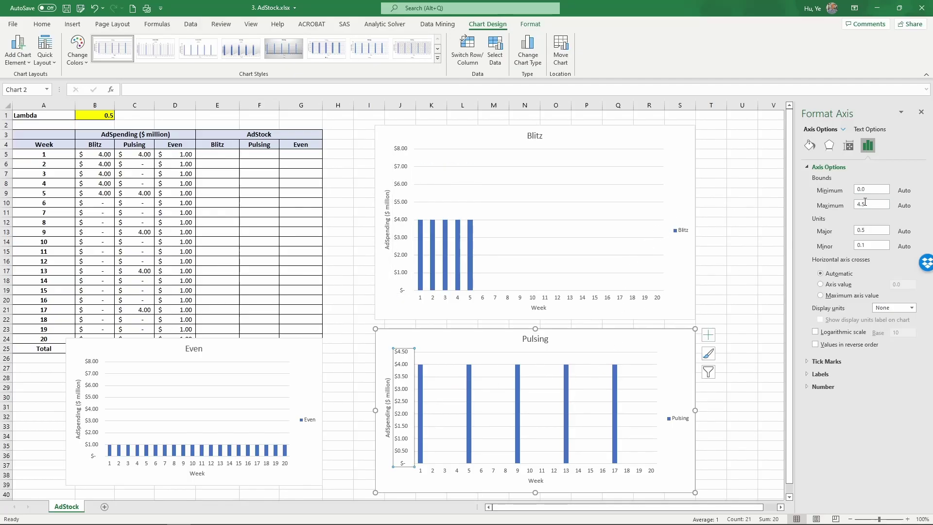
{"action": "double_click", "coordinate": [864, 202]}
{"action": "type", "text": "4"}
{"action": "left_click", "coordinate": [887, 164]}
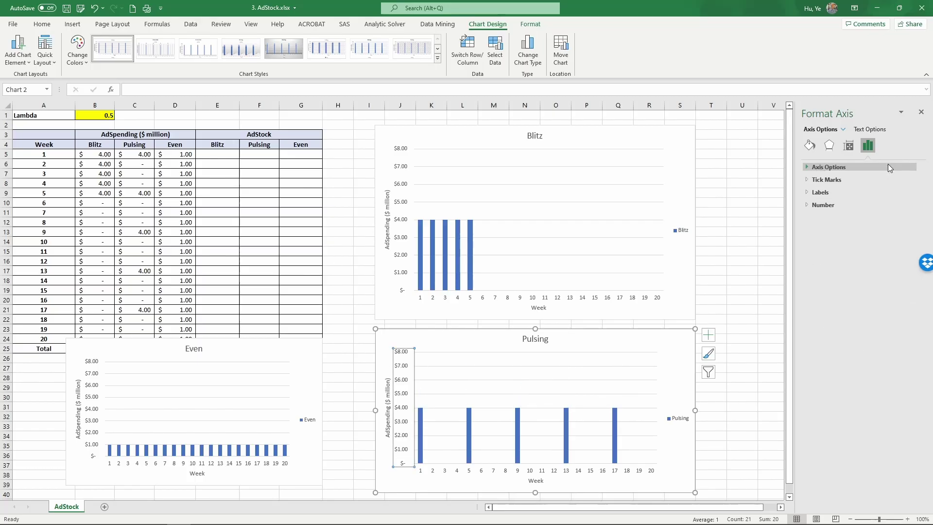
{"action": "left_click", "coordinate": [888, 165]}
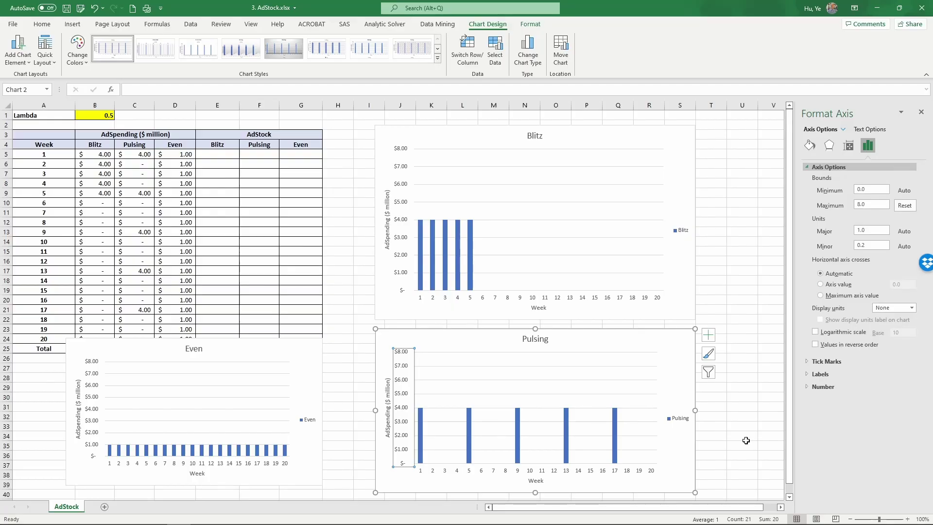
- Deselect the chart and select the AdStock header, then cell E5 for the first Blitz AdStock value
{"action": "left_click", "coordinate": [650, 344]}
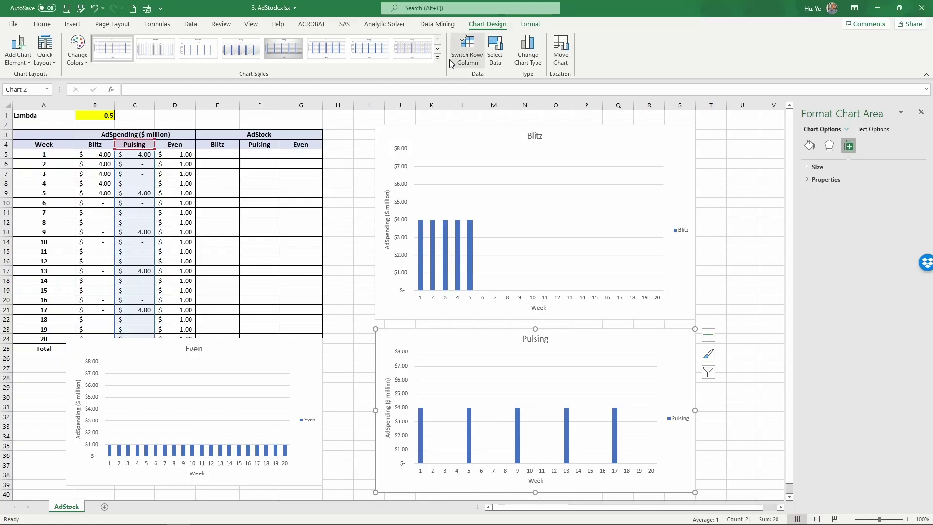
{"action": "left_click", "coordinate": [220, 137]}
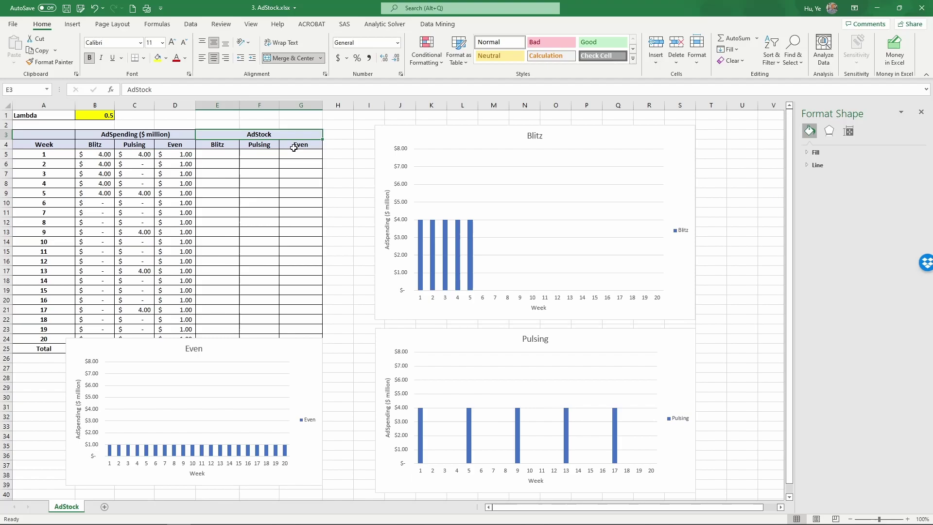
{"action": "left_click", "coordinate": [219, 157]}
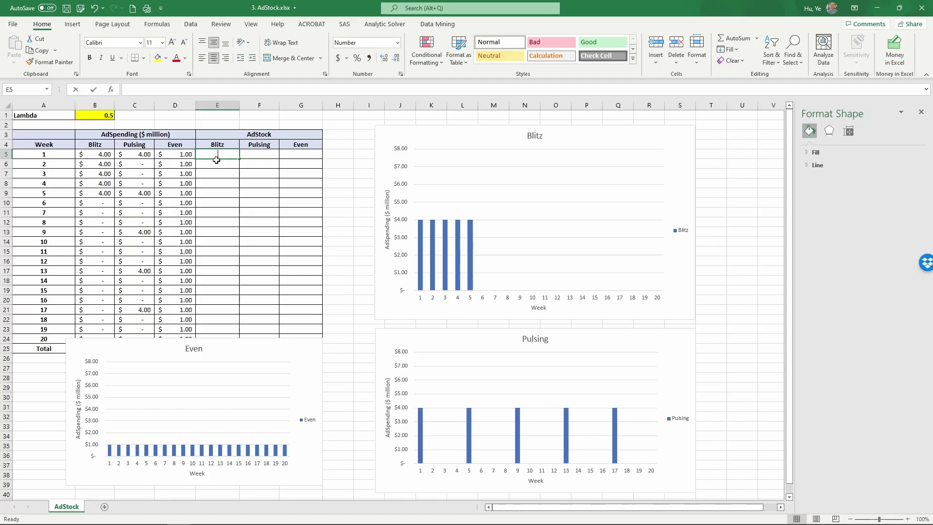
- Enter =B5 in E5 and fill it across to F5 and G5
{"action": "type", "text": "="}
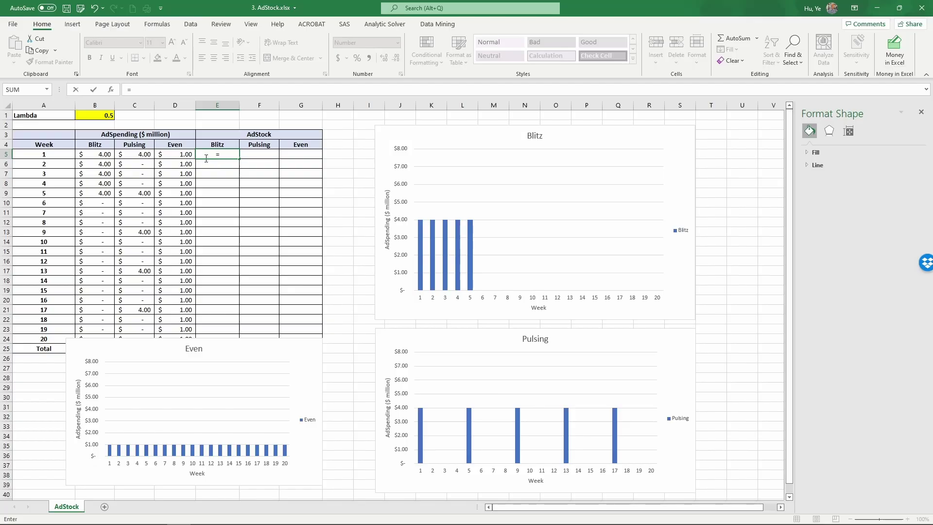
{"action": "left_click", "coordinate": [100, 154]}
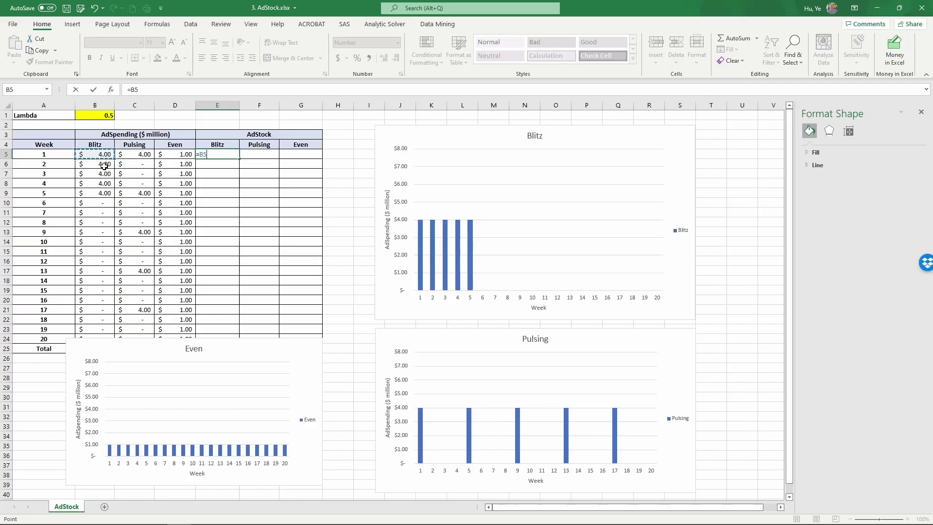
{"action": "key", "text": "Return"}
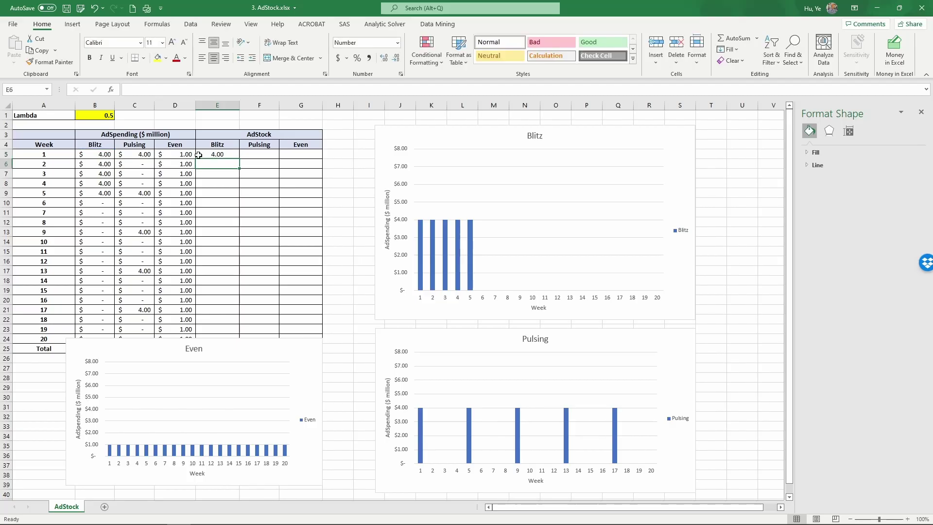
{"action": "left_click", "coordinate": [217, 155]}
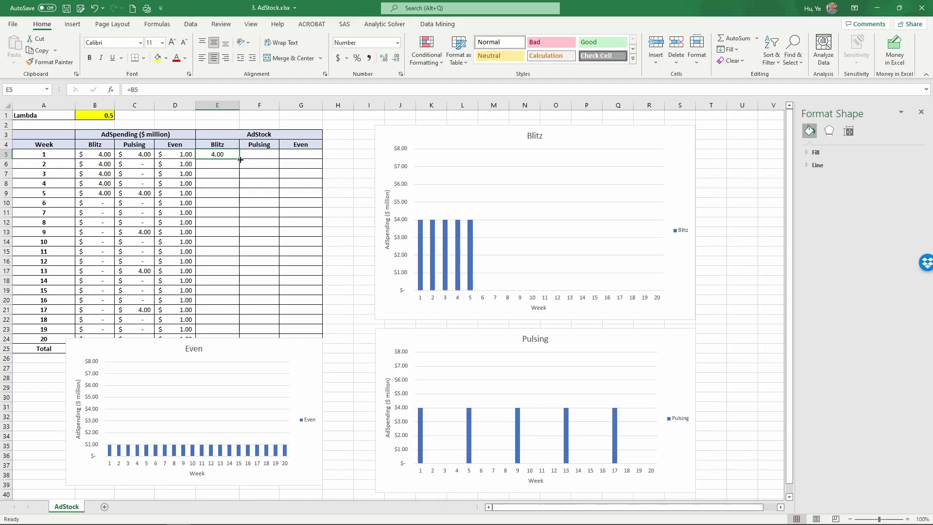
{"action": "left_click_drag", "start_coordinate": [240, 159], "coordinate": [308, 154]}
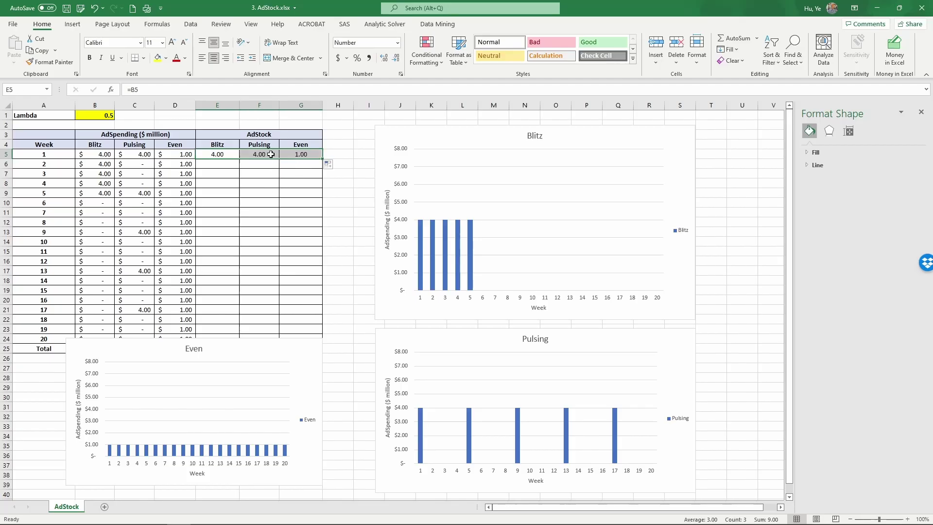
- Verify the copied week 1 Pulsing (4.00) and Even (1.00) AdStock formulas
{"action": "left_click", "coordinate": [268, 153]}
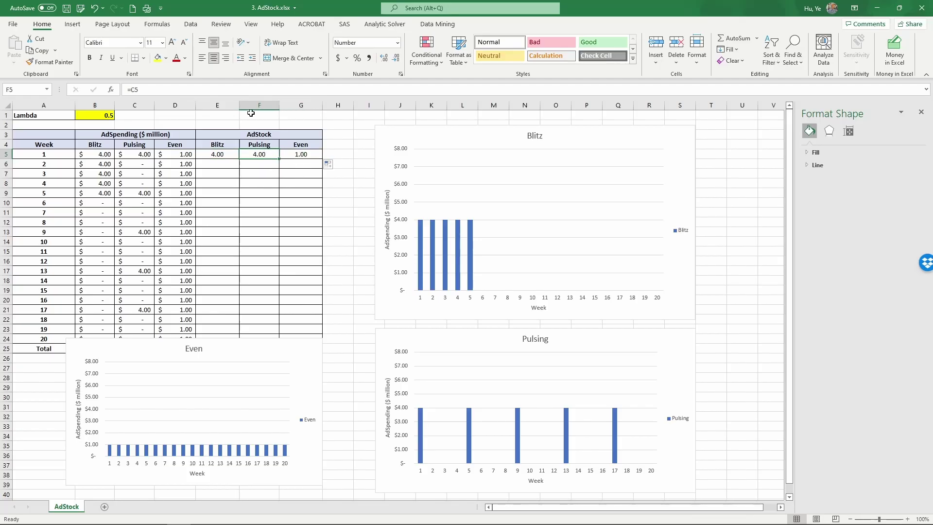
{"action": "left_click", "coordinate": [204, 91]}
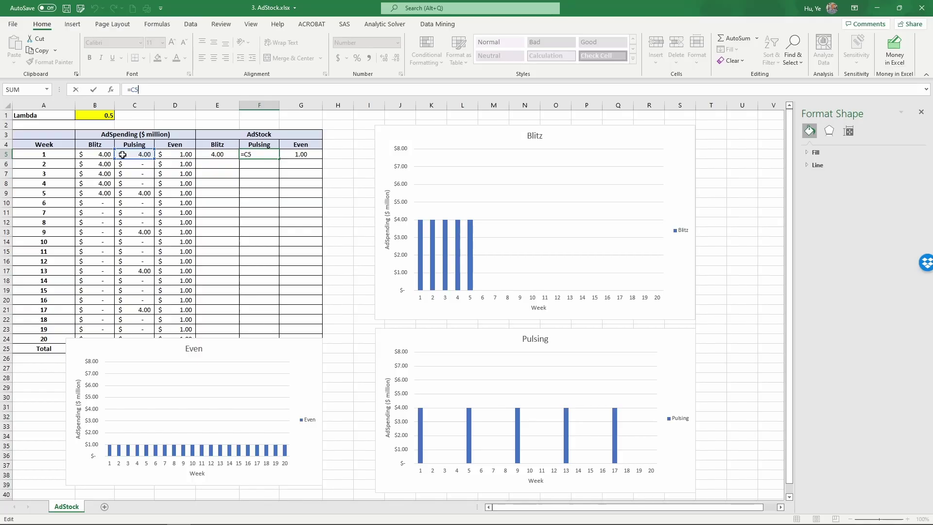
{"action": "key", "text": "Return"}
{"action": "left_click", "coordinate": [291, 153]}
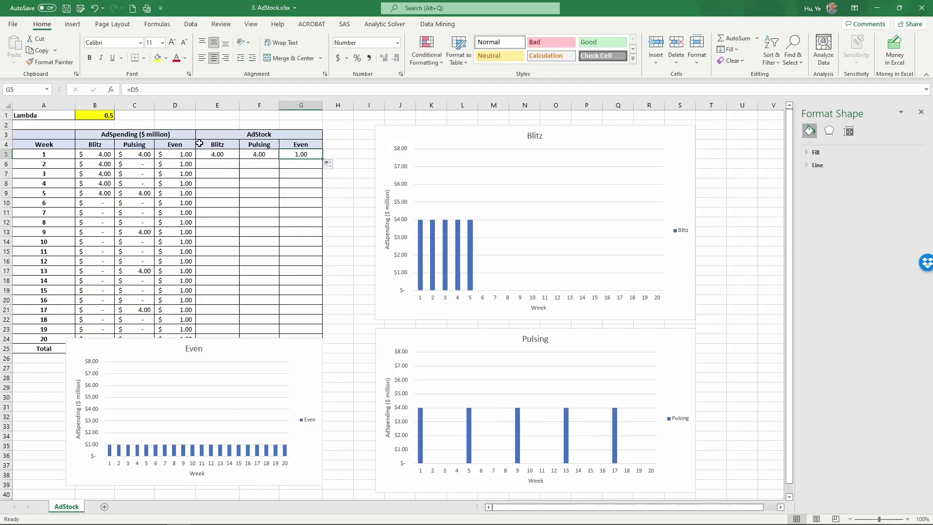
{"action": "left_click", "coordinate": [166, 93]}
{"action": "key", "text": "Return"}
{"action": "left_click_drag", "start_coordinate": [218, 153], "coordinate": [296, 155]}
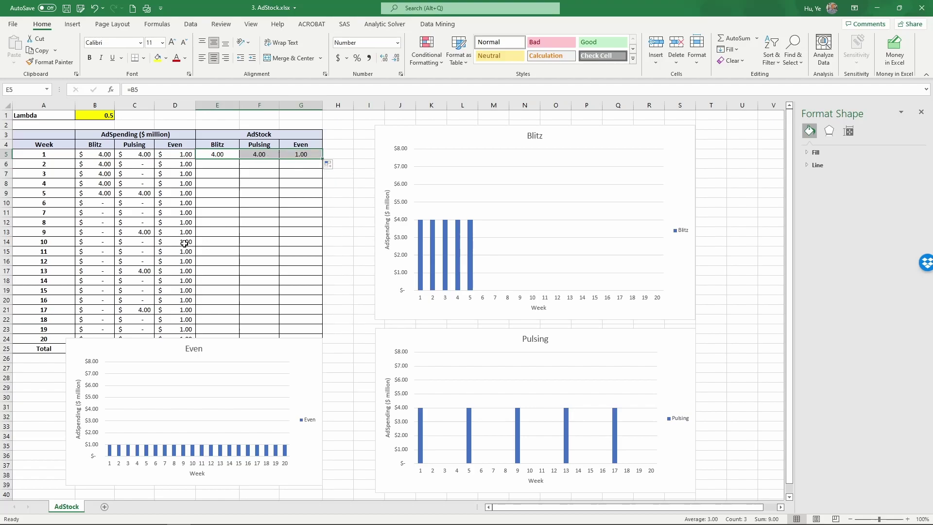
- Add the note 'AdStock(t)=Ad(t)+Lambda*AdStock(t-1)' in F1 above the table
{"action": "left_click", "coordinate": [212, 165]}
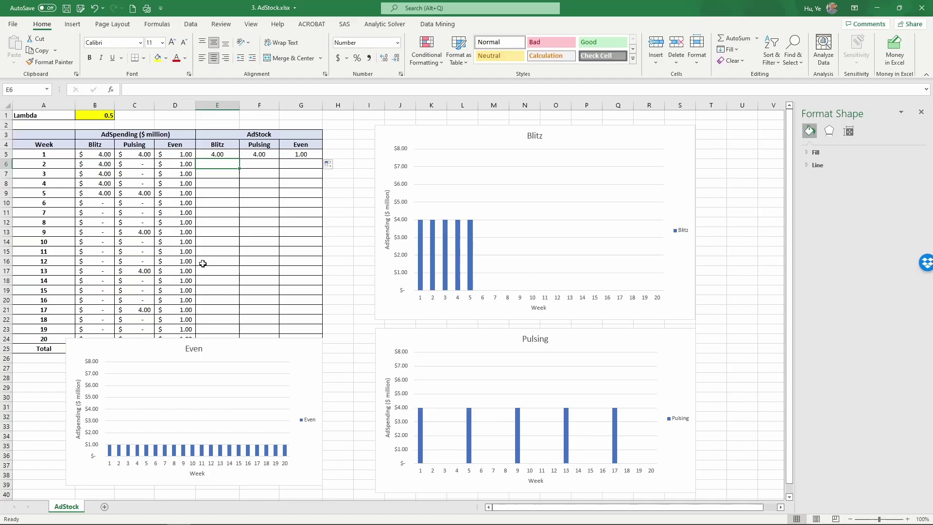
{"action": "left_click", "coordinate": [252, 115]}
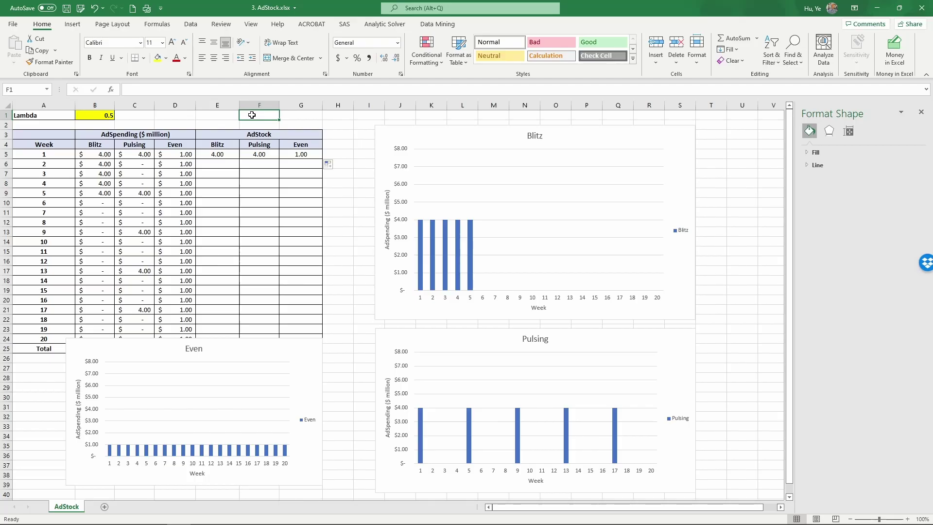
{"action": "type", "text": "AdStock"}
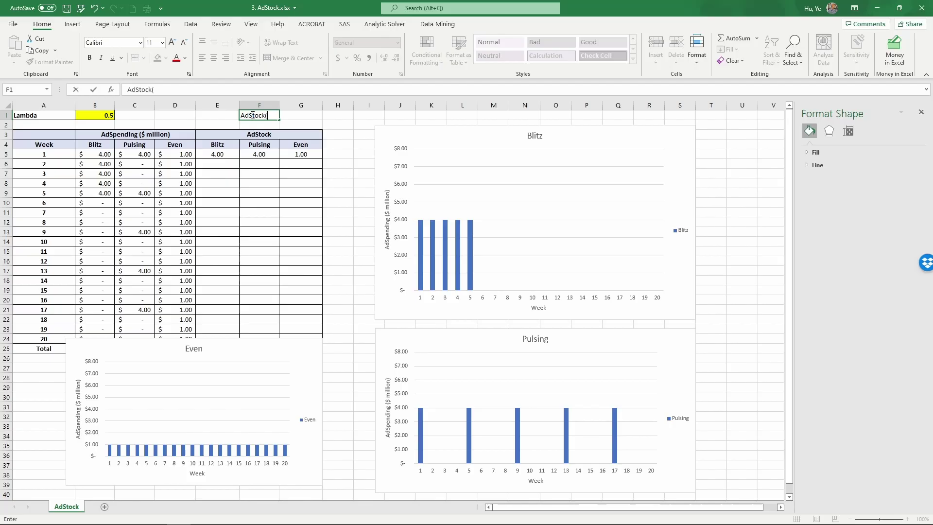
{"action": "type", "text": " ("}
{"action": "type", "text": "t)"}
{"action": "type", "text": "="}
{"action": "type", "text": "Ad("}
{"action": "type", "text": "t)"}
{"action": "type", "text": "+LOa"}
{"action": "key", "text": "BackSpace"}
{"action": "key", "text": "BackSpace"}
{"action": "type", "text": "ambda*"}
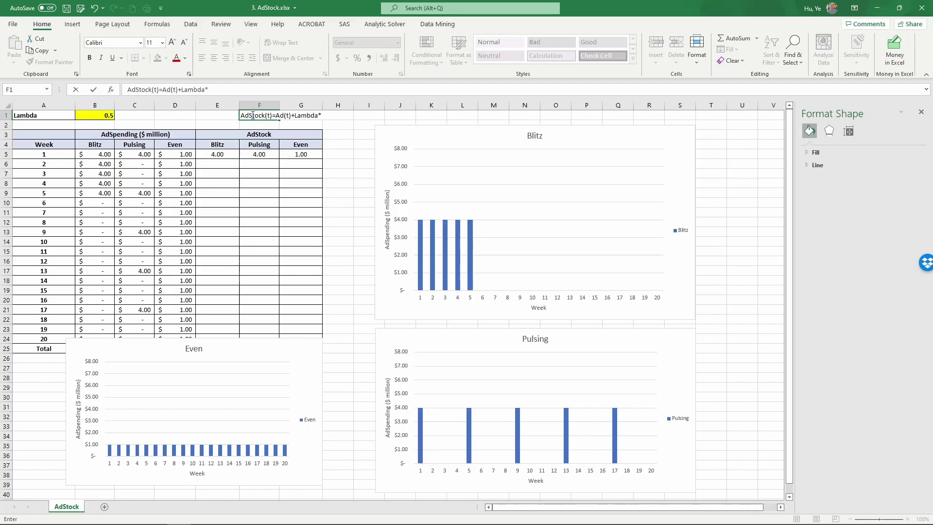
{"action": "type", "text": "AdStock(t-1)"}
{"action": "key", "text": "Return"}
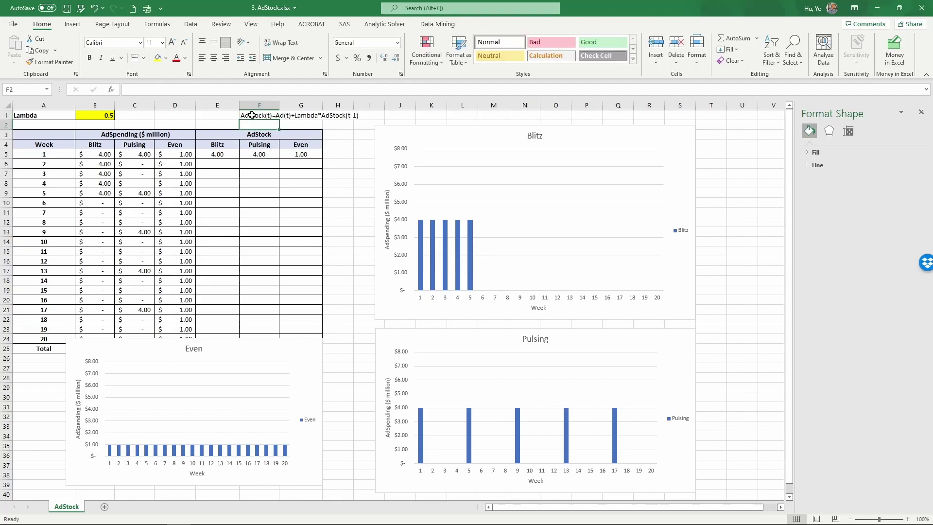
{"action": "left_click", "coordinate": [252, 115]}
- Enter =B6+lambda*E5 in E6 so week 2 Blitz AdStock shows 6.00
{"action": "left_click", "coordinate": [220, 165]}
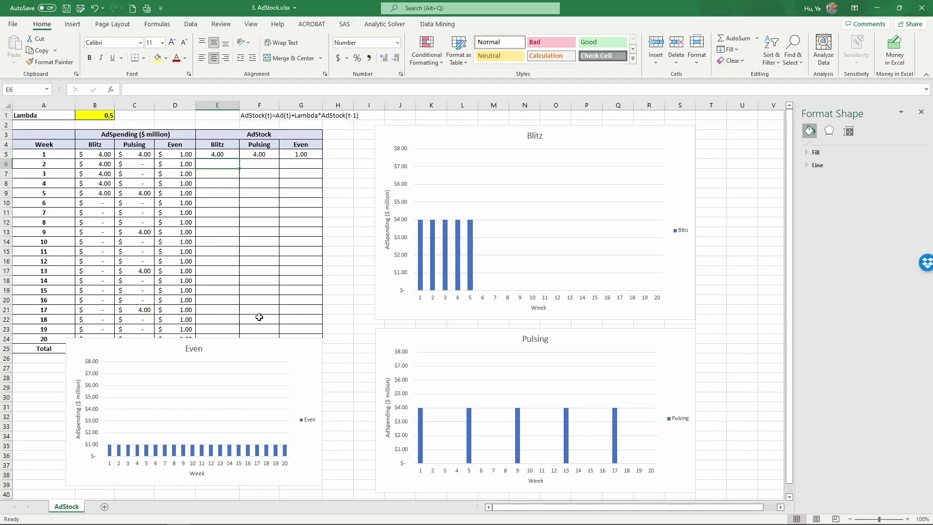
{"action": "type", "text": "="}
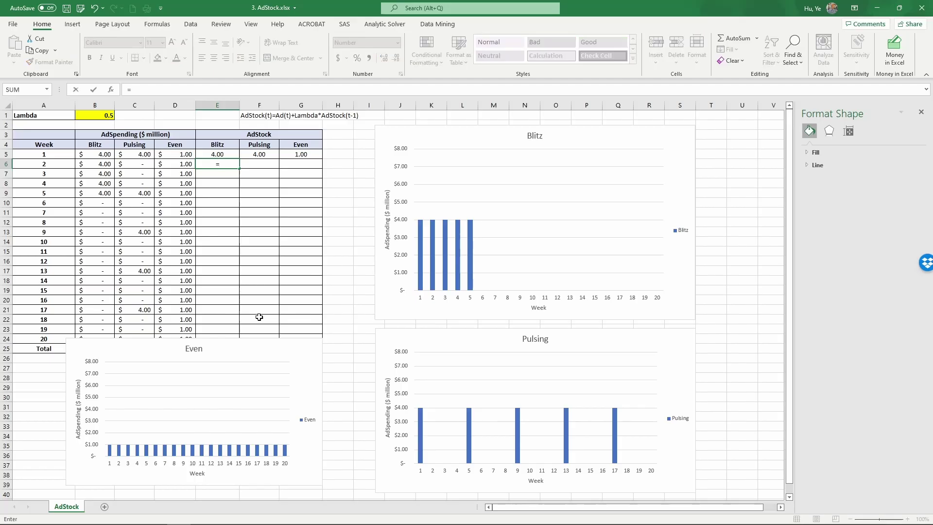
{"action": "left_click", "coordinate": [96, 164]}
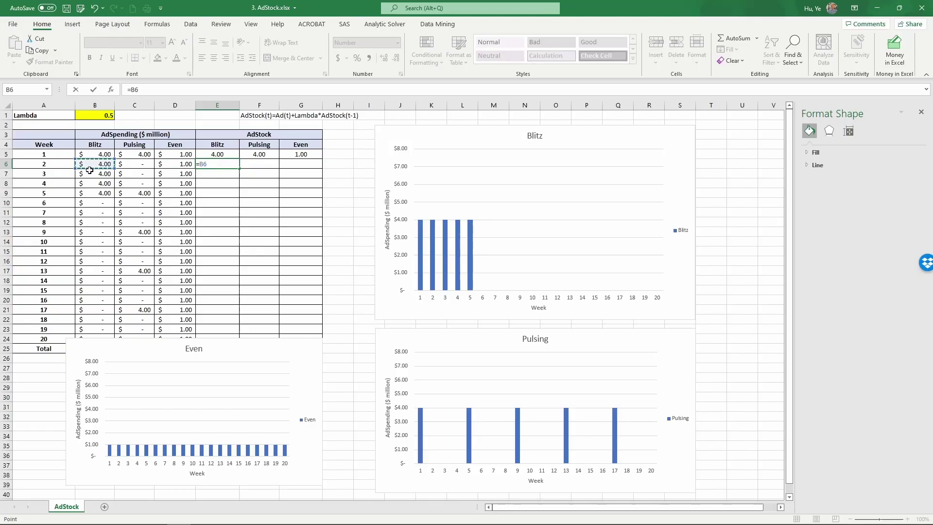
{"action": "type", "text": "+"}
{"action": "left_click", "coordinate": [98, 115]}
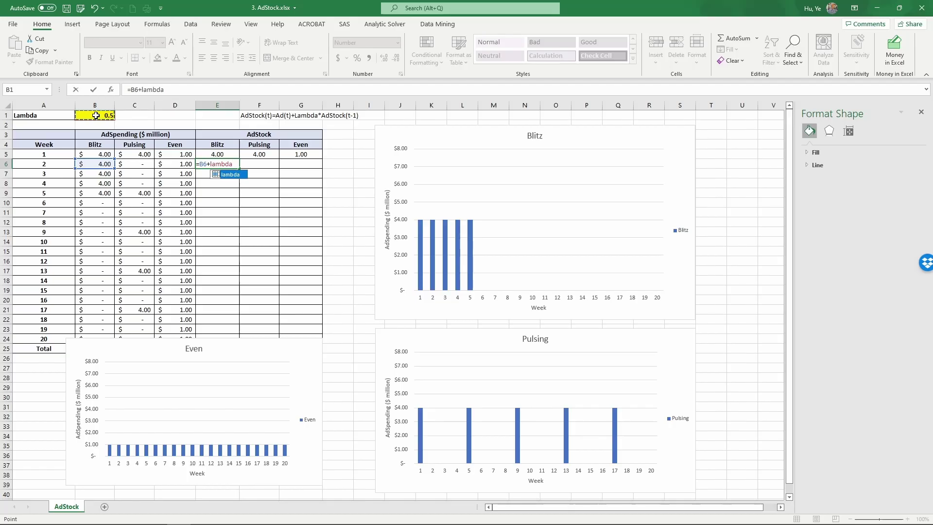
{"action": "type", "text": "*"}
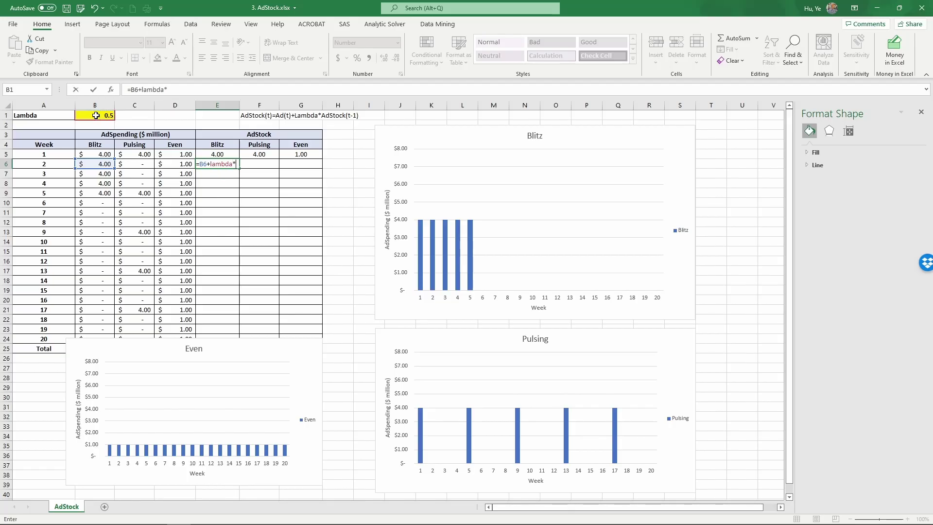
{"action": "left_click", "coordinate": [213, 153]}
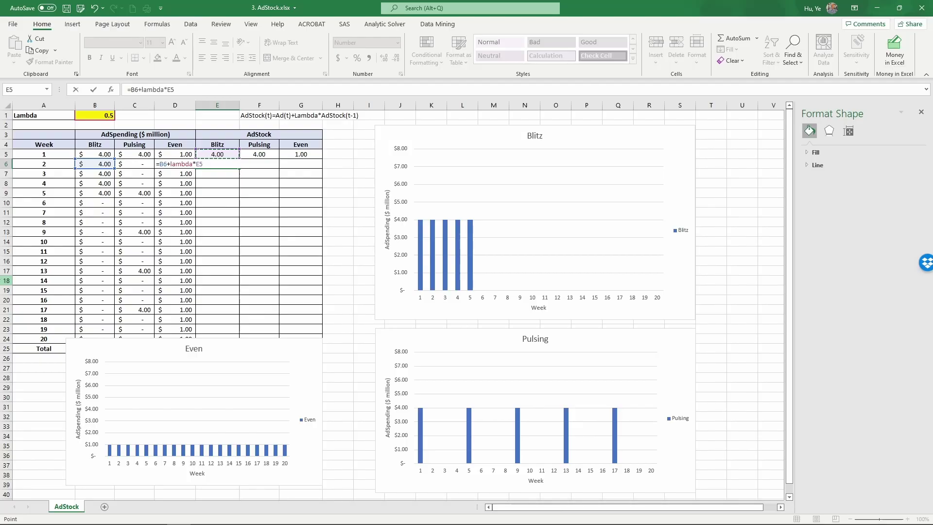
{"action": "key", "text": "Return"}
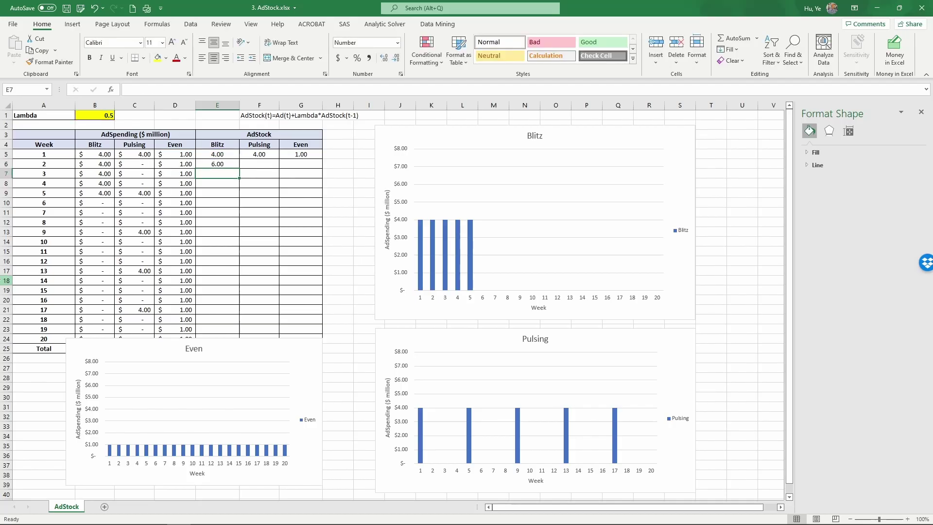
- Fill the E6 formula down to E24 and verify the week 6 formula's references
{"action": "left_click", "coordinate": [235, 160]}
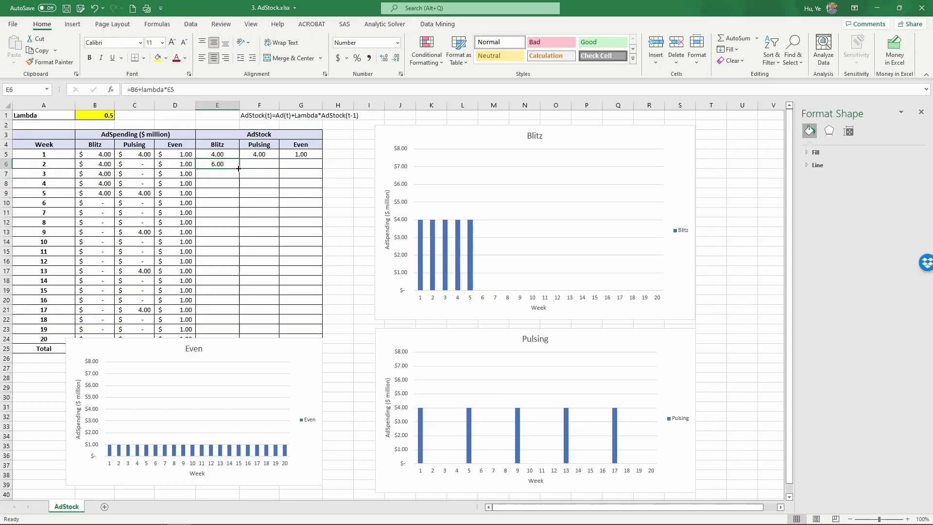
{"action": "left_click_drag", "start_coordinate": [238, 168], "coordinate": [240, 341]}
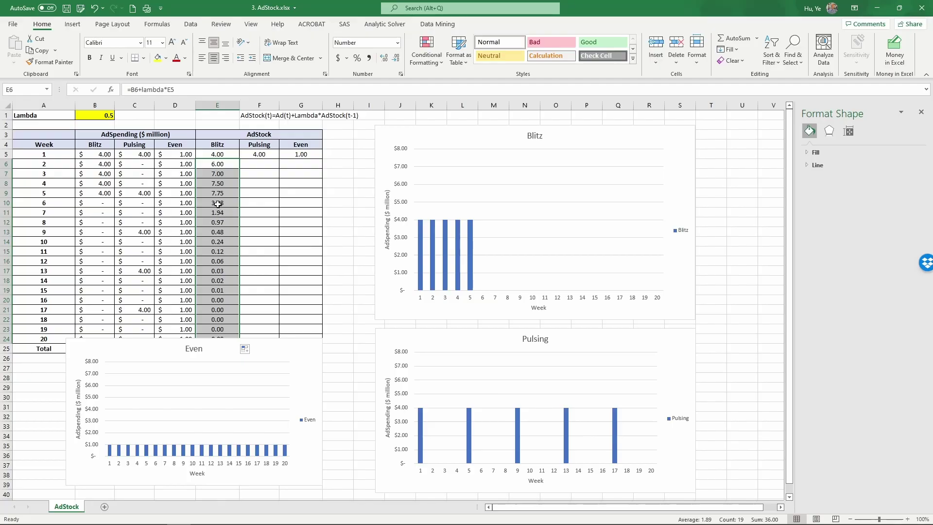
{"action": "left_click", "coordinate": [217, 204]}
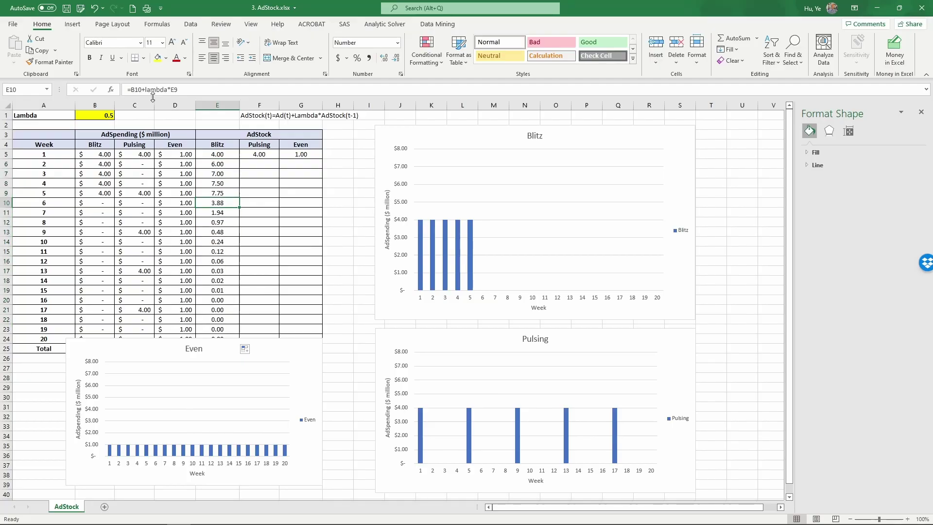
{"action": "left_click", "coordinate": [242, 85]}
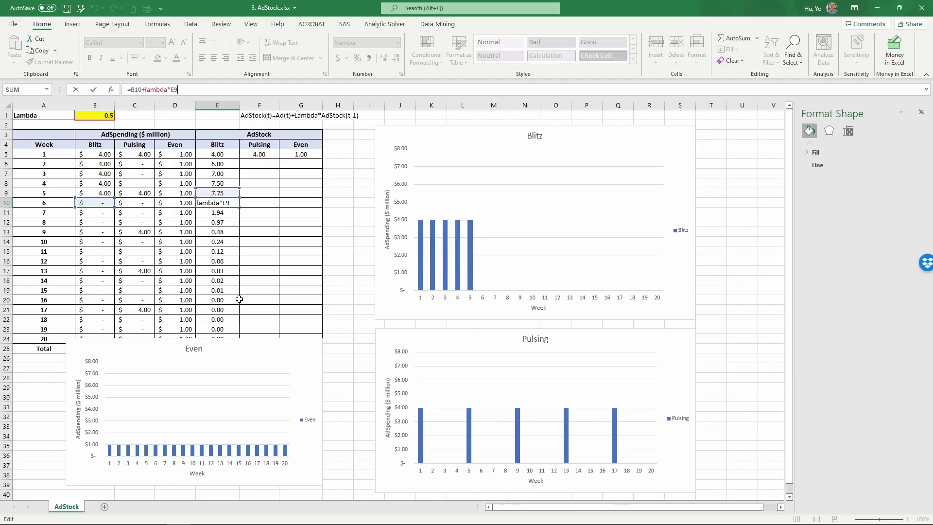
{"action": "key", "text": "Return"}
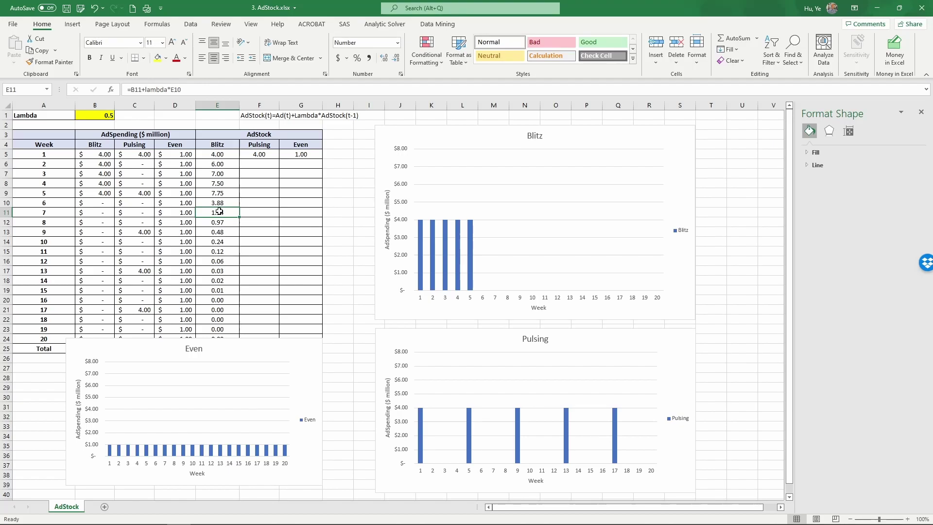
- Undo, then copy the Blitz AdStock column E5:E24 across to Pulsing and Even
{"action": "key", "text": "Up"}
{"action": "key", "text": "Up"}
{"action": "key", "text": "Up"}
{"action": "key", "text": "Up"}
{"action": "key", "text": "Up"}
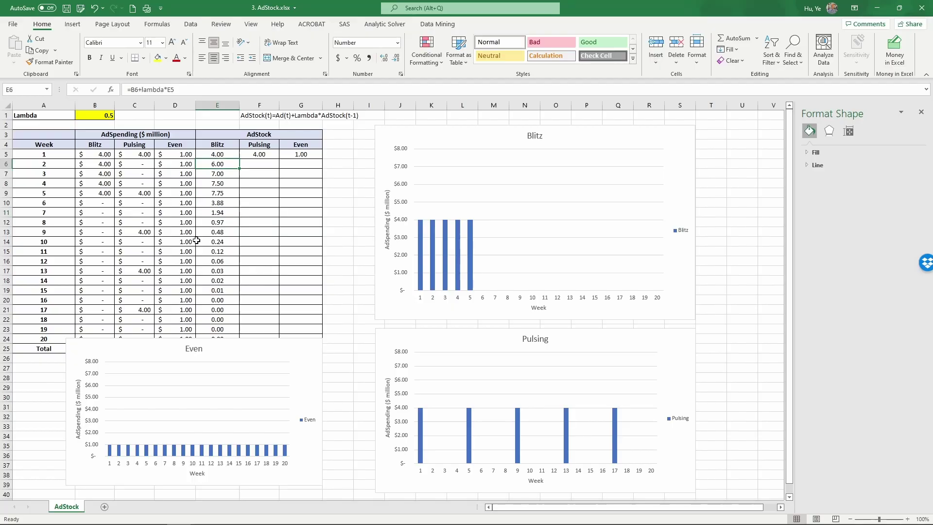
{"action": "key", "text": "ctrl+z"}
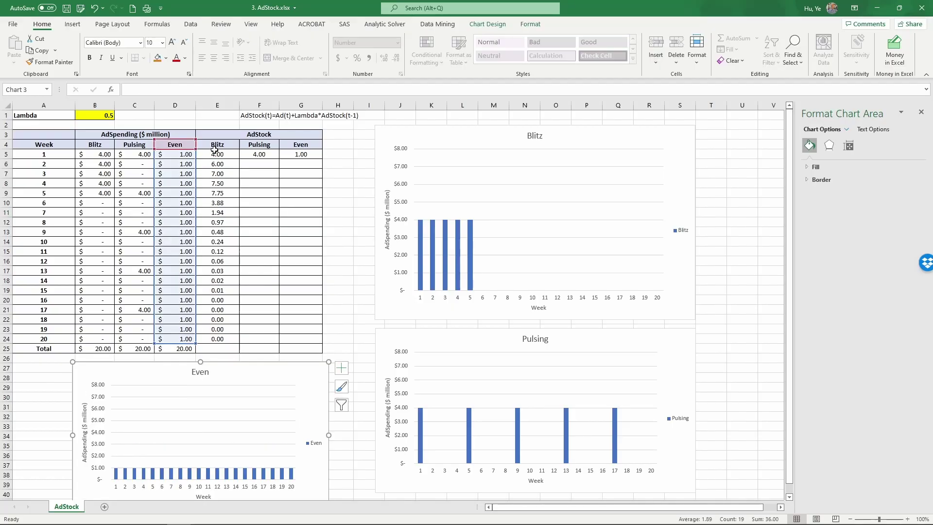
{"action": "left_click_drag", "start_coordinate": [217, 154], "coordinate": [214, 338]}
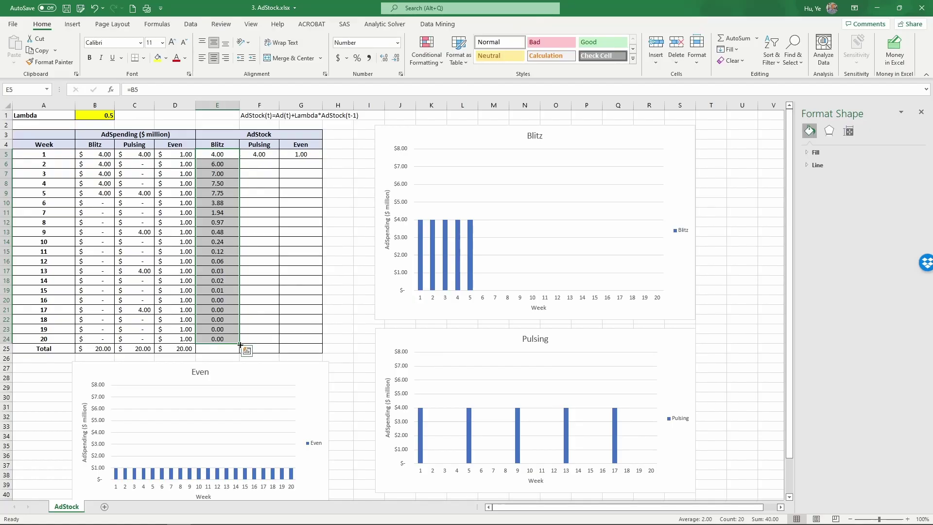
{"action": "left_click_drag", "start_coordinate": [240, 343], "coordinate": [316, 343]}
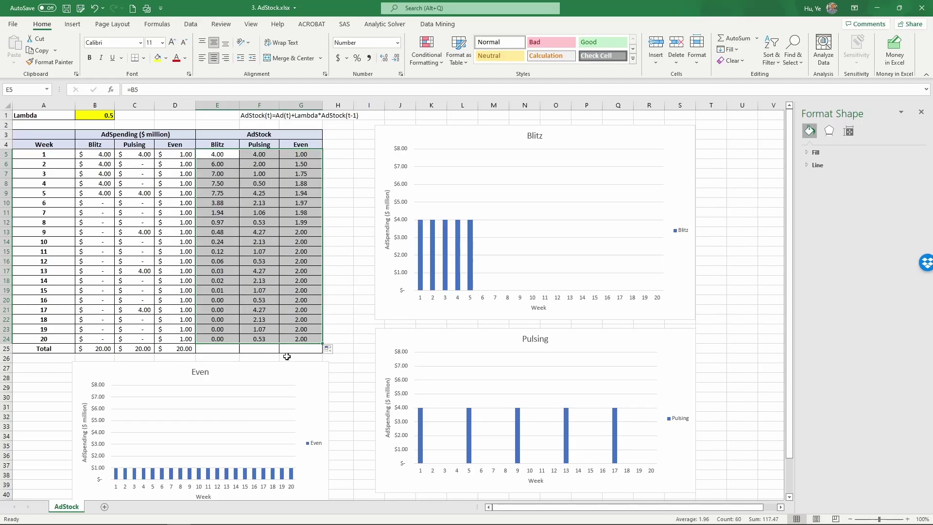
- Correct F6 to =C6+lambda*F5 and G6 to =D6+lambda*G5, then review E5:G24
{"action": "left_click", "coordinate": [257, 167]}
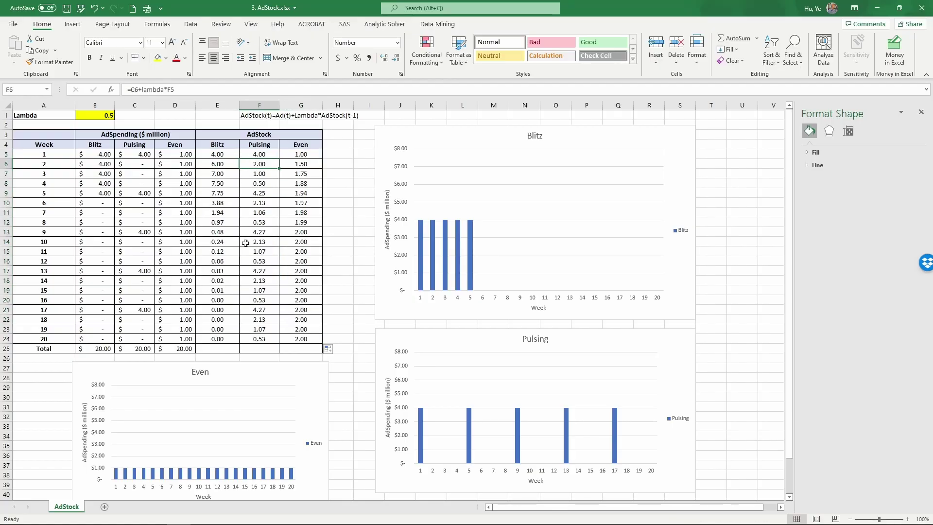
{"action": "left_click", "coordinate": [270, 89]}
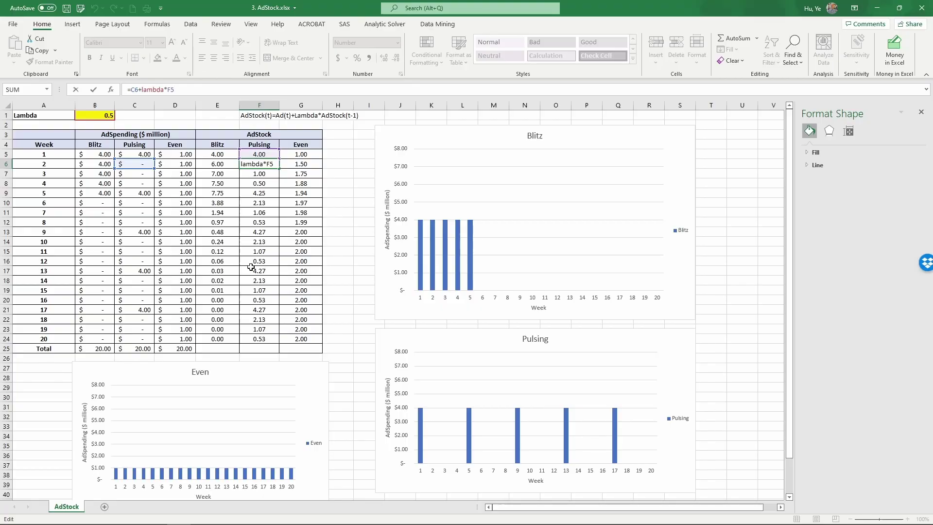
{"action": "key", "text": "Return"}
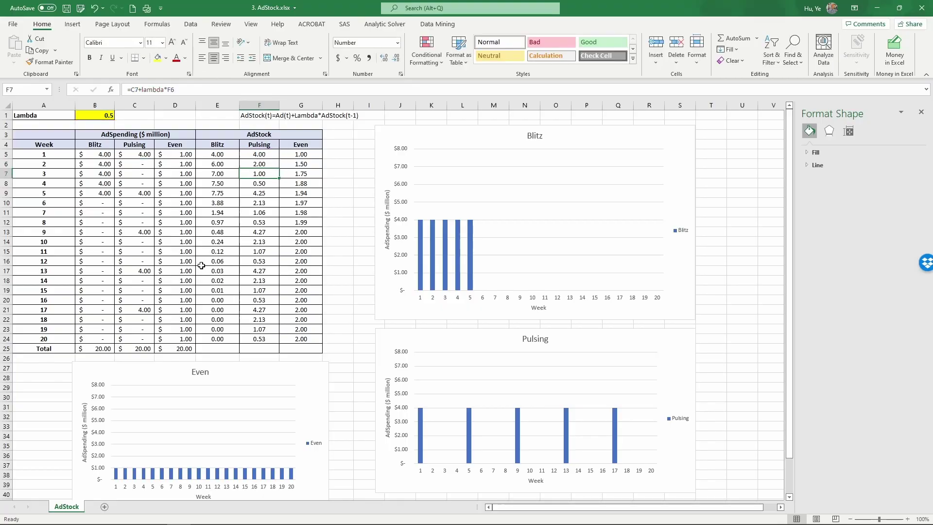
{"action": "left_click", "coordinate": [288, 166]}
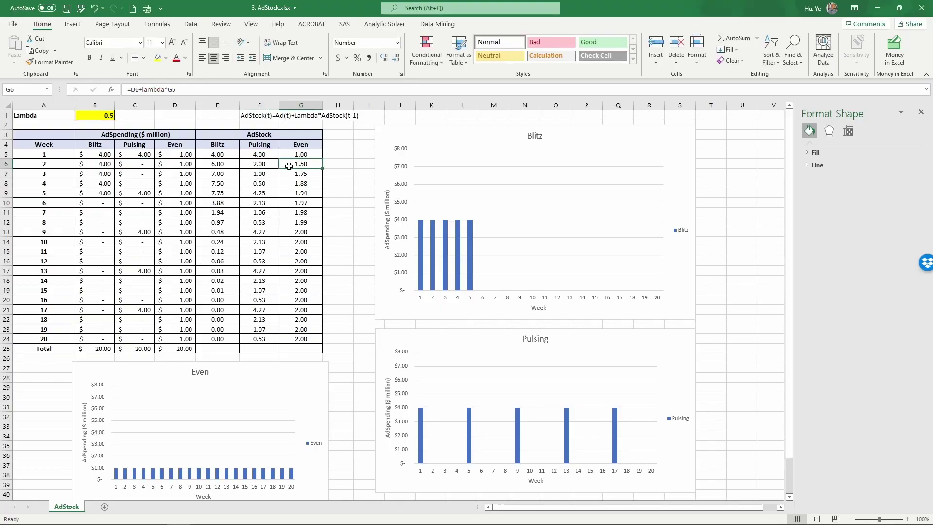
{"action": "left_click", "coordinate": [250, 90]}
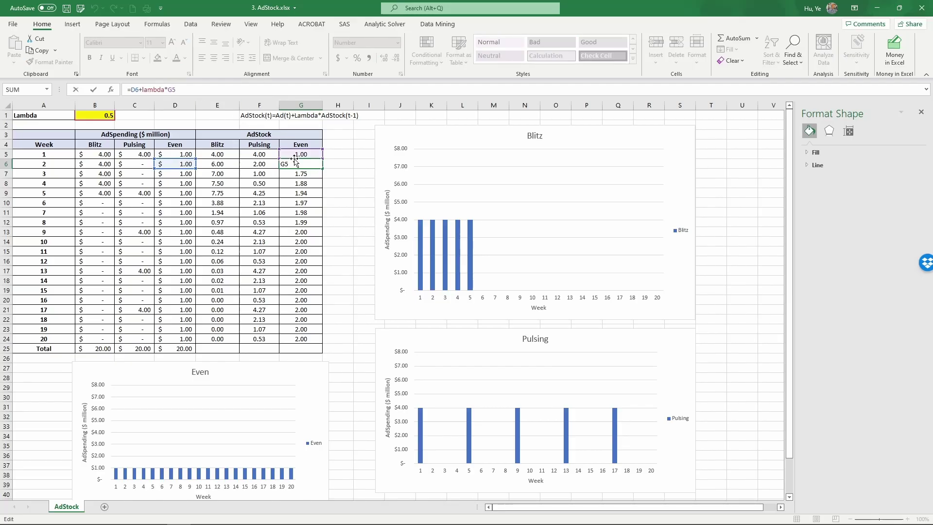
{"action": "key", "text": "Return"}
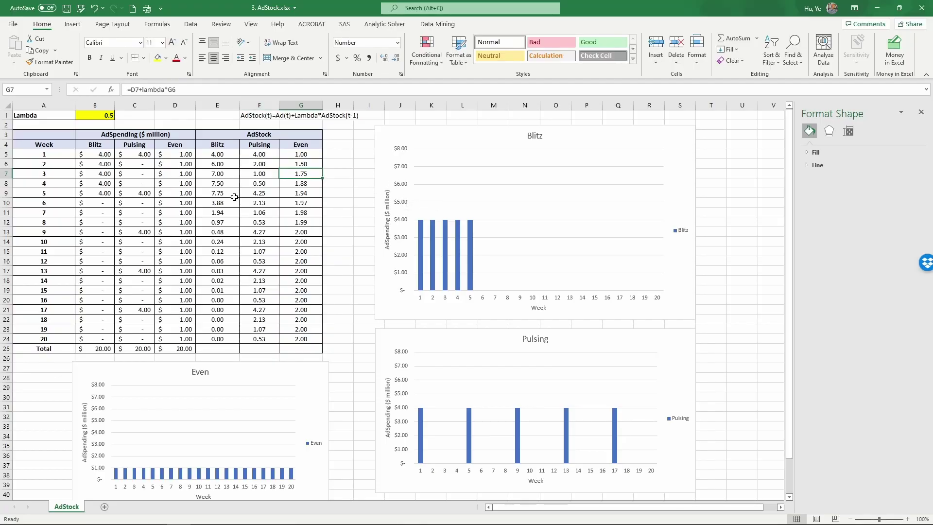
{"action": "left_click_drag", "start_coordinate": [221, 154], "coordinate": [297, 339]}
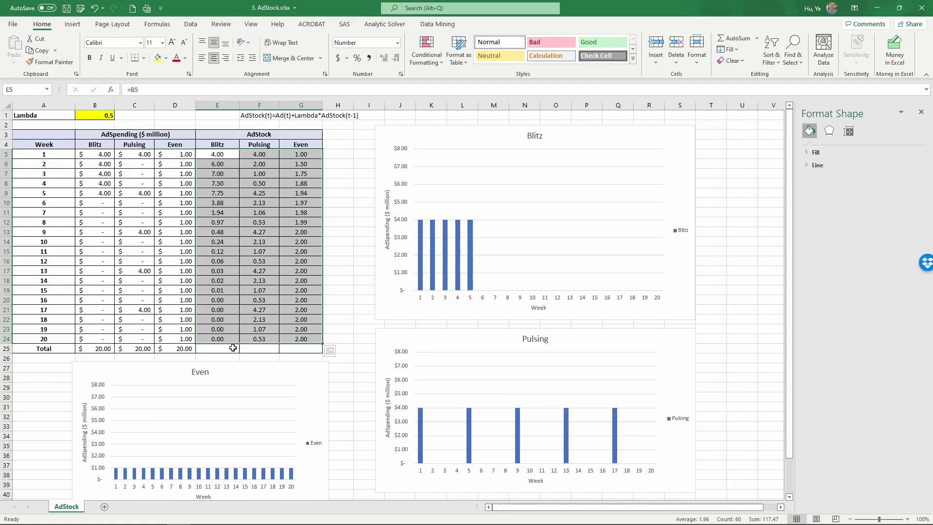
{"action": "left_click", "coordinate": [234, 348]}
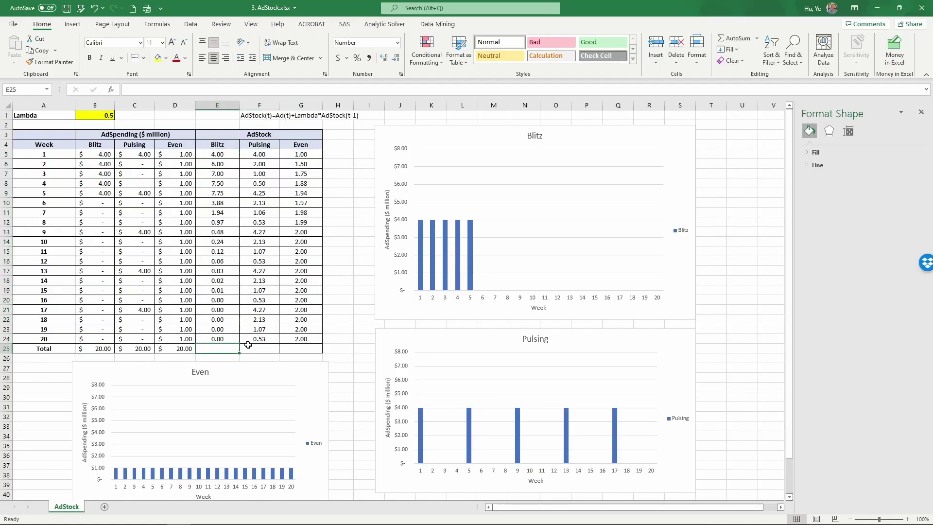
- Enter =SUM(E5:E24) in E25 and fill it across to G25
{"action": "type", "text": "="}
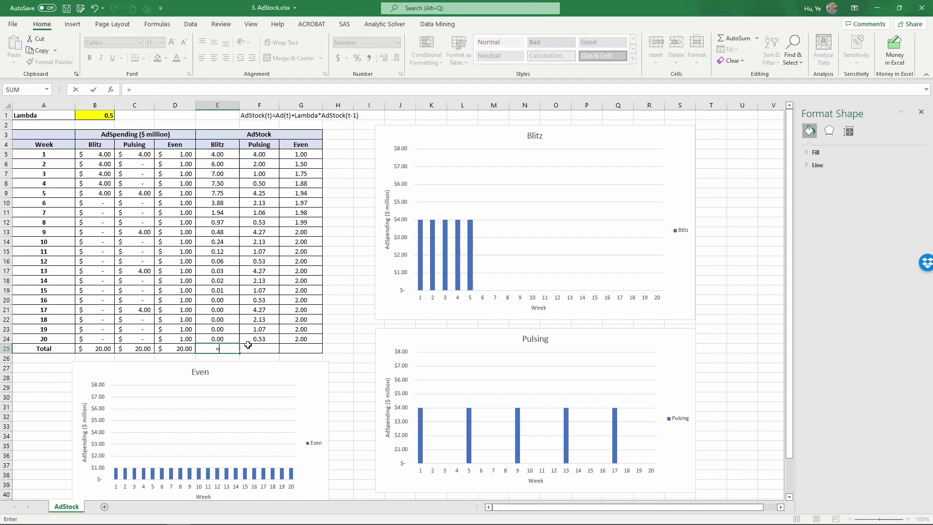
{"action": "type", "text": "sum("}
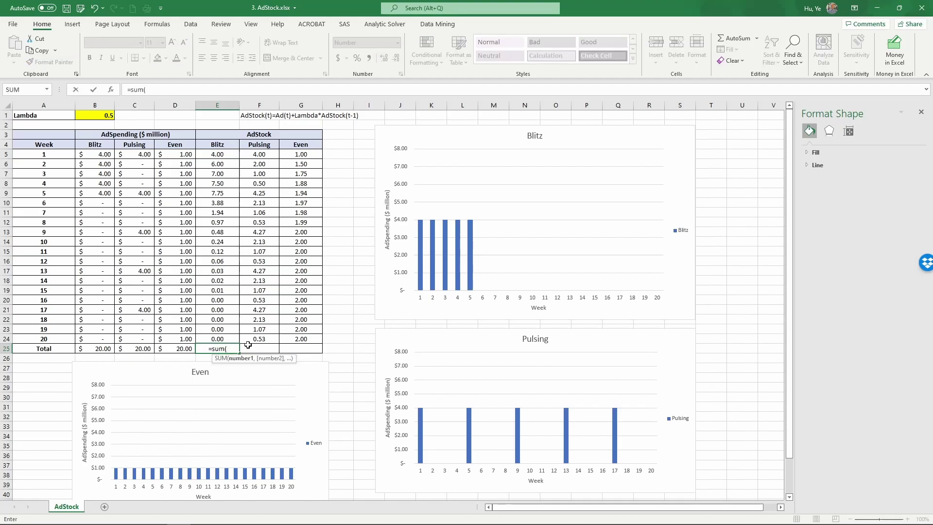
{"action": "left_click_drag", "start_coordinate": [219, 337], "coordinate": [217, 157]}
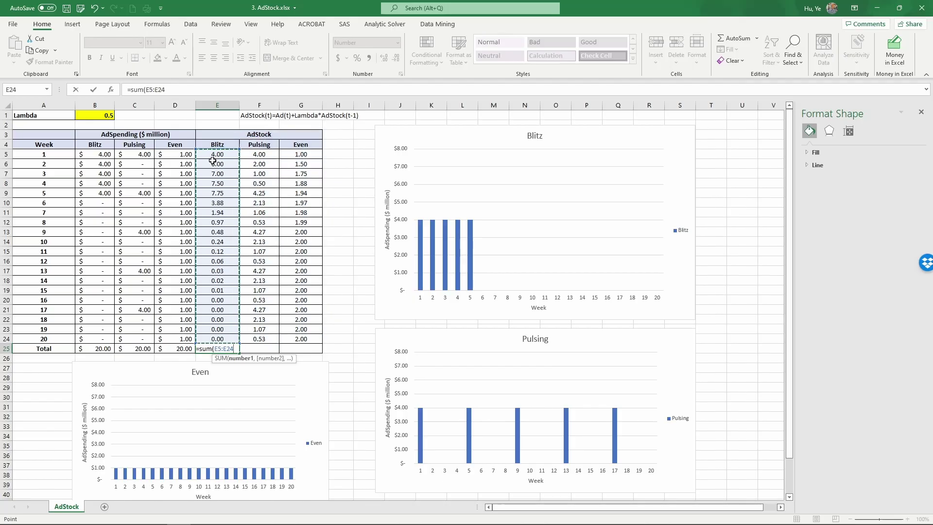
{"action": "key", "text": "Return"}
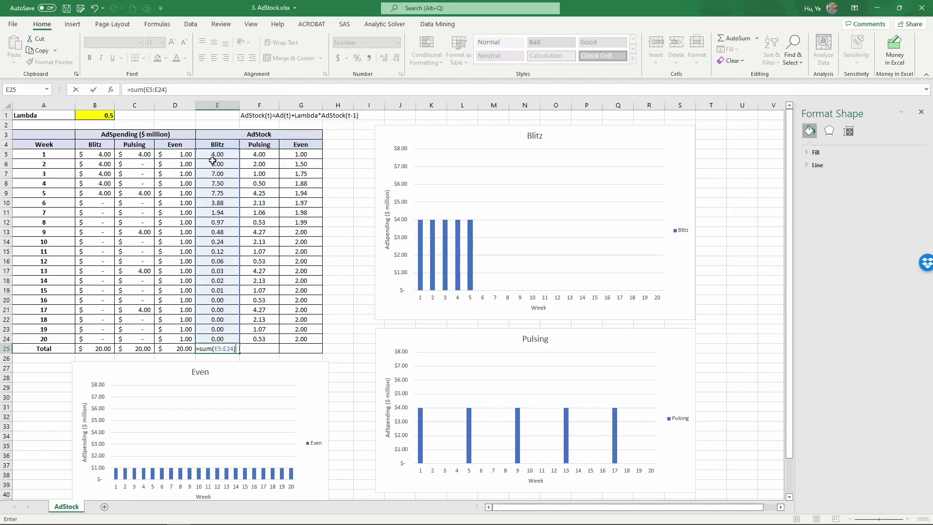
{"action": "left_click", "coordinate": [229, 350]}
{"action": "left_click_drag", "start_coordinate": [239, 352], "coordinate": [313, 351]}
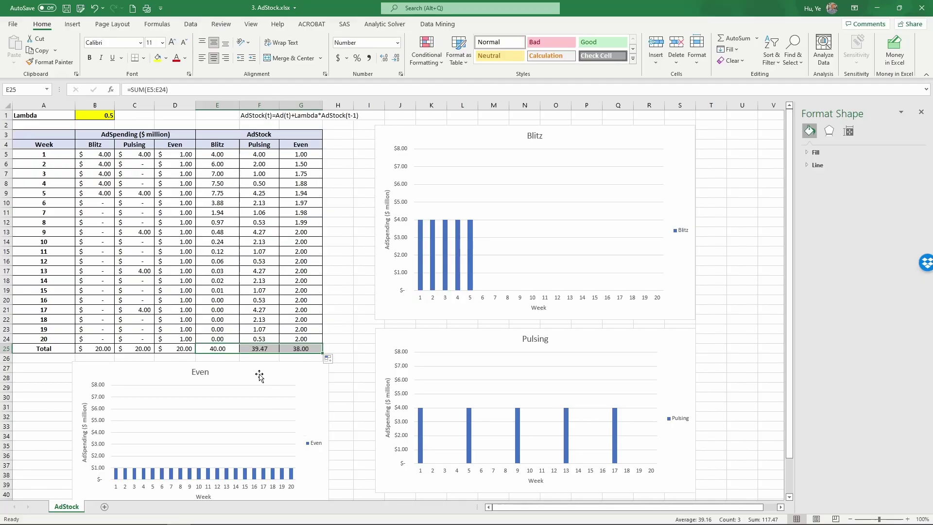
- Check the AdStock totals: Blitz 40.00, Pulsing 39.47, Even 38.00
{"action": "left_click", "coordinate": [221, 349]}
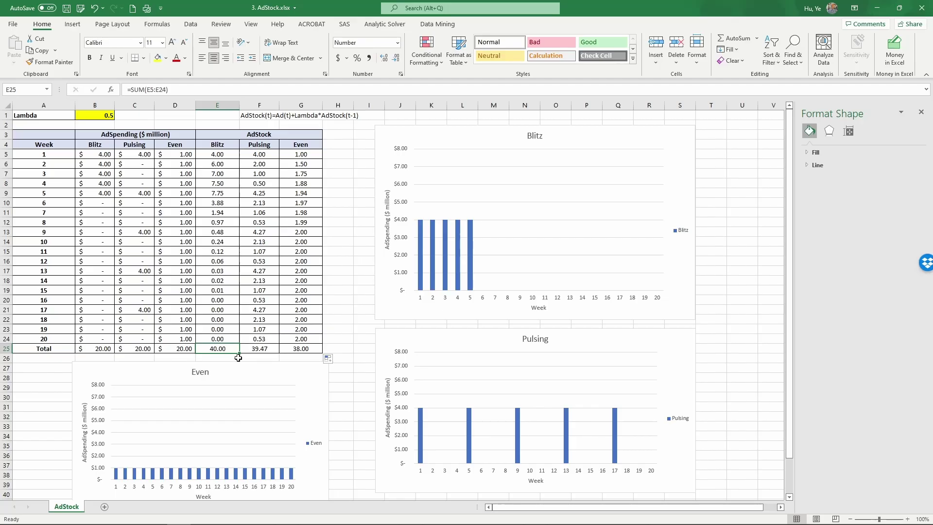
{"action": "left_click", "coordinate": [271, 349]}
{"action": "left_click", "coordinate": [308, 349]}
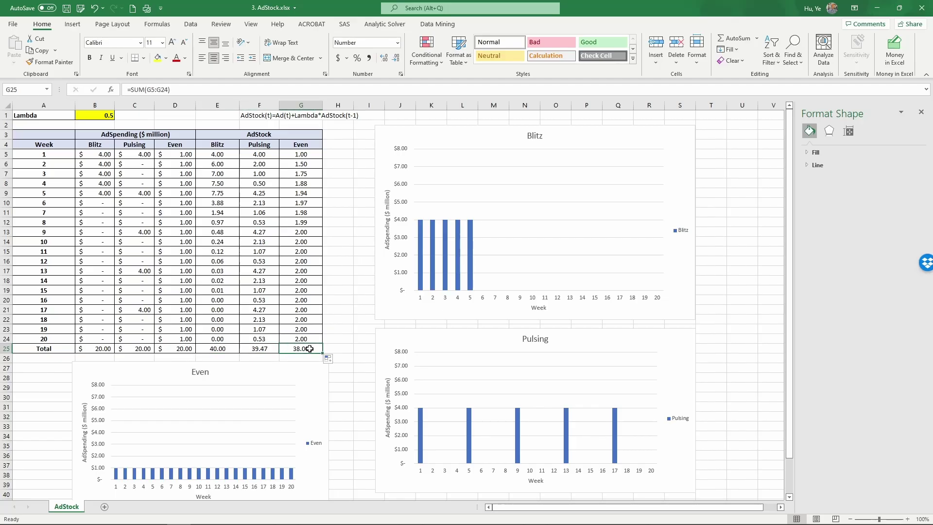
{"action": "left_click_drag", "start_coordinate": [219, 348], "coordinate": [299, 345]}
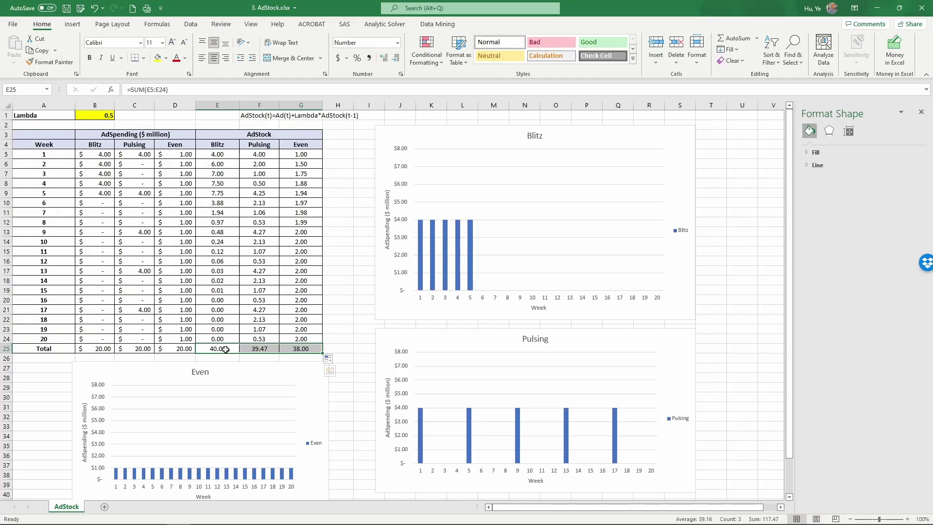
{"action": "left_click", "coordinate": [301, 348]}
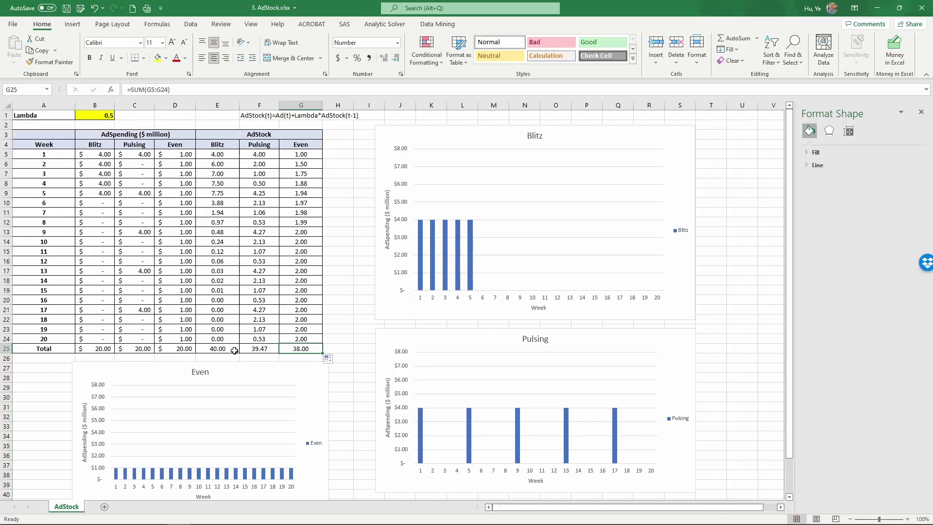
{"action": "left_click_drag", "start_coordinate": [236, 348], "coordinate": [284, 349]}
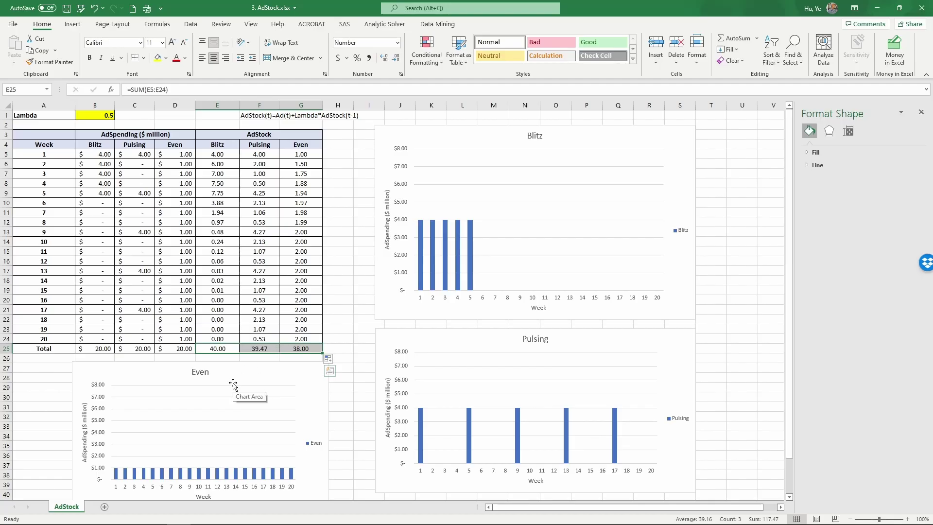
- Add a series named AdStock with values E5:E24 to the Blitz chart via Select Data
{"action": "left_click", "coordinate": [93, 116]}
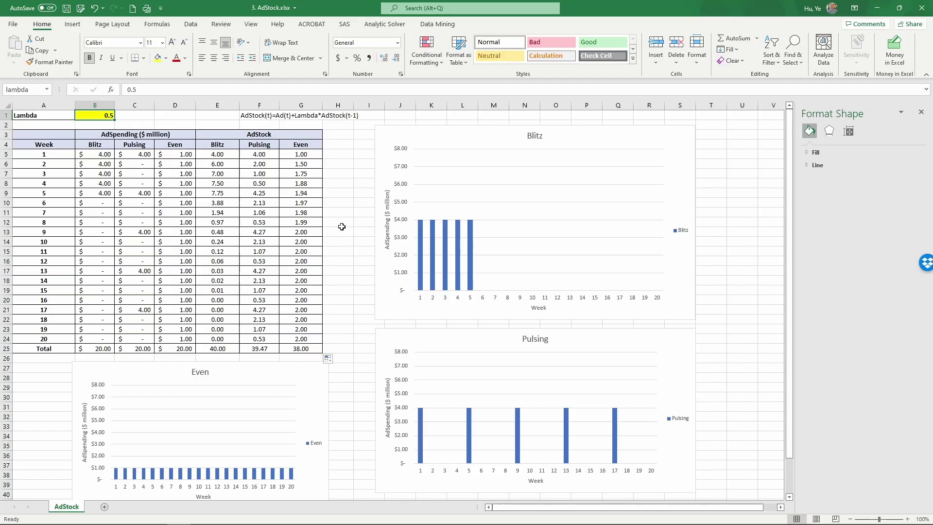
{"action": "left_click", "coordinate": [94, 122]}
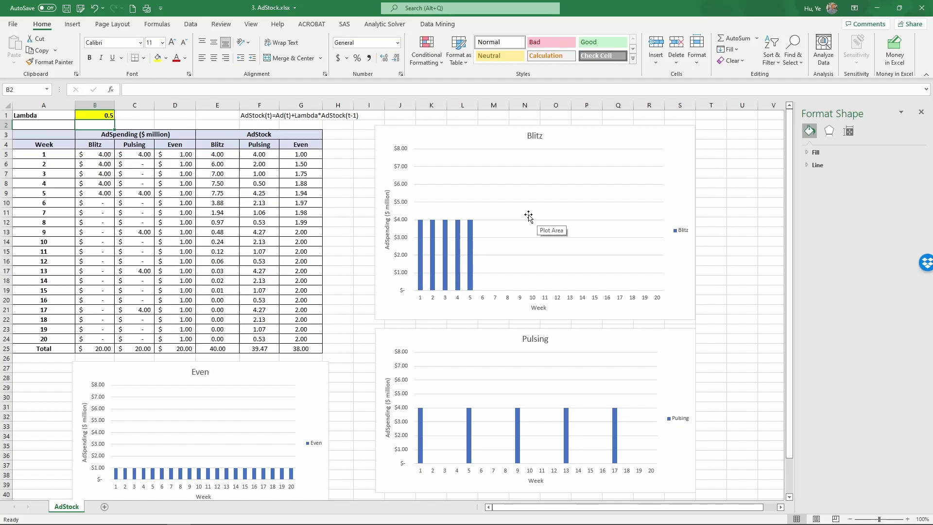
{"action": "right_click", "coordinate": [469, 240]}
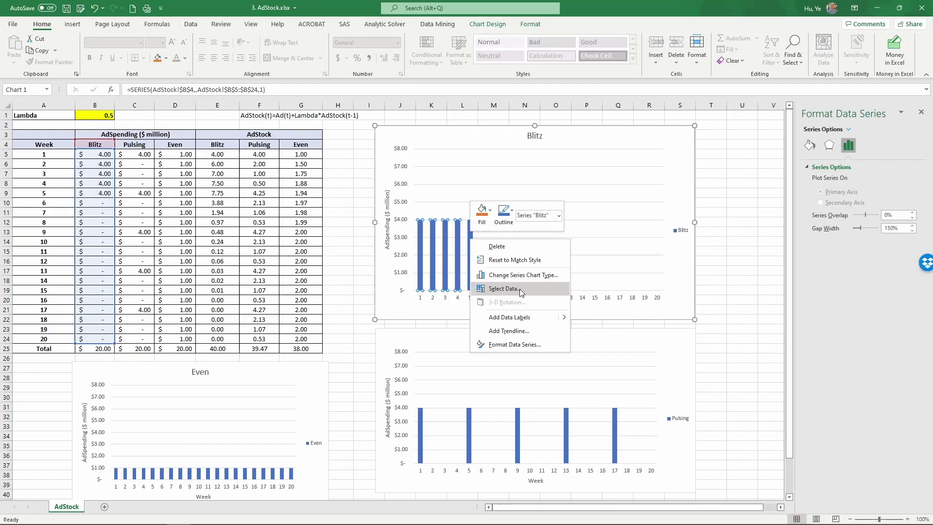
{"action": "left_click", "coordinate": [502, 289]}
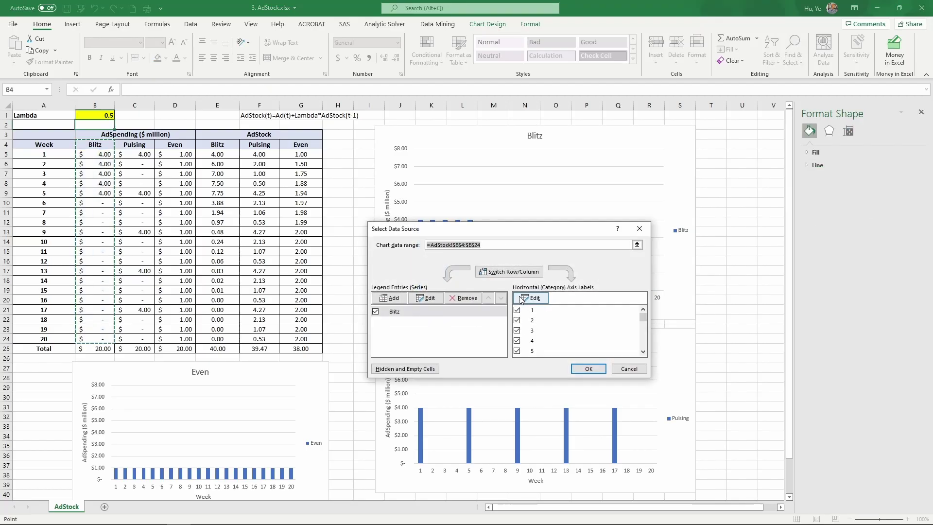
{"action": "left_click_drag", "start_coordinate": [527, 231], "coordinate": [560, 127]}
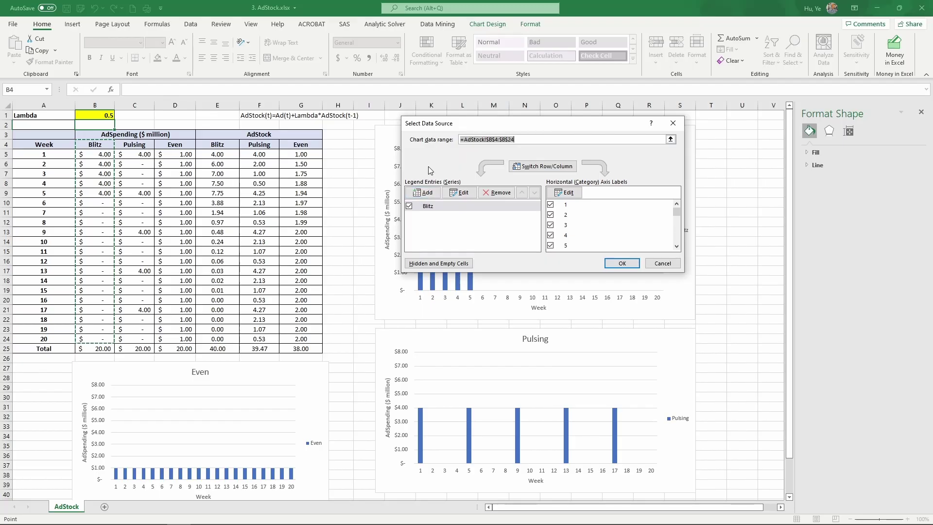
{"action": "left_click", "coordinate": [426, 194]}
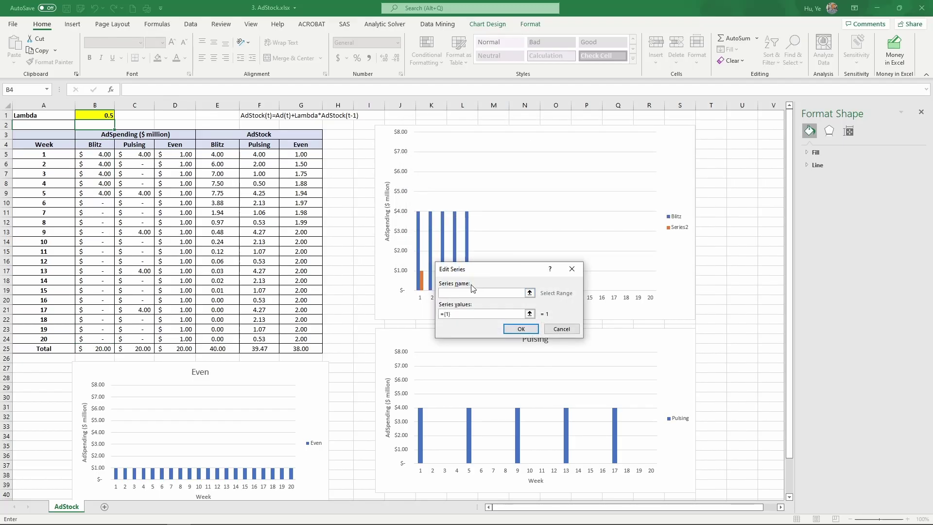
{"action": "type", "text": "AdStock"}
{"action": "left_click", "coordinate": [465, 311]}
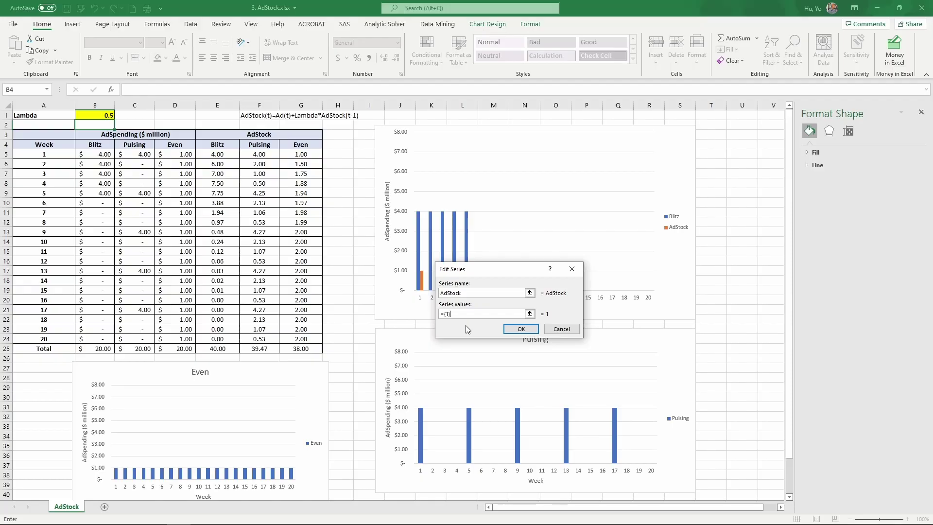
{"action": "key", "text": "BackSpace"}
{"action": "key", "text": "BackSpace"}
{"action": "left_click_drag", "start_coordinate": [215, 154], "coordinate": [216, 340]}
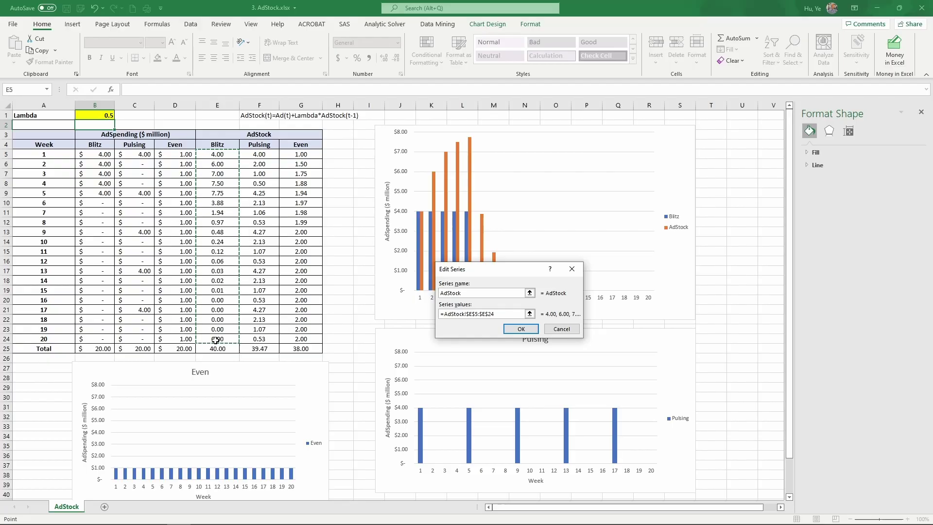
{"action": "left_click", "coordinate": [521, 330]}
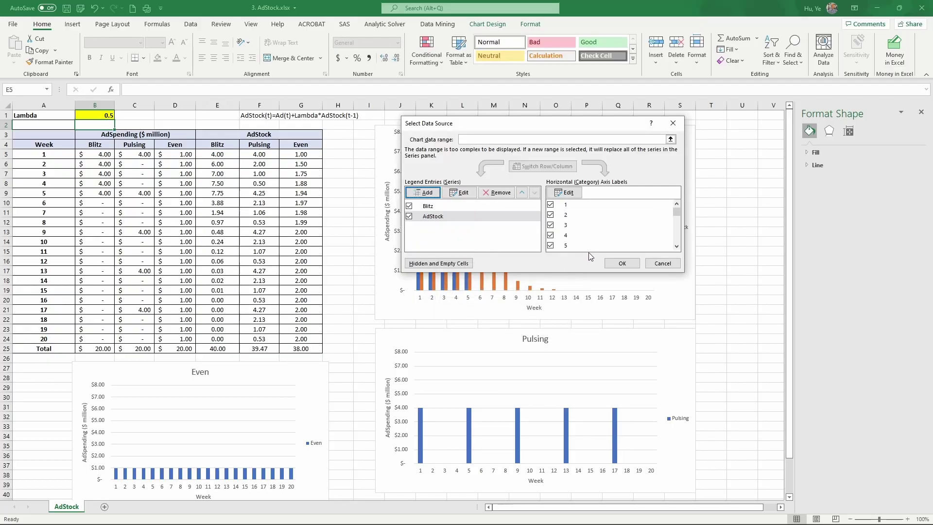
- Apply the data source and check the Blitz spending and AdStock bar values
{"action": "left_click", "coordinate": [613, 262]}
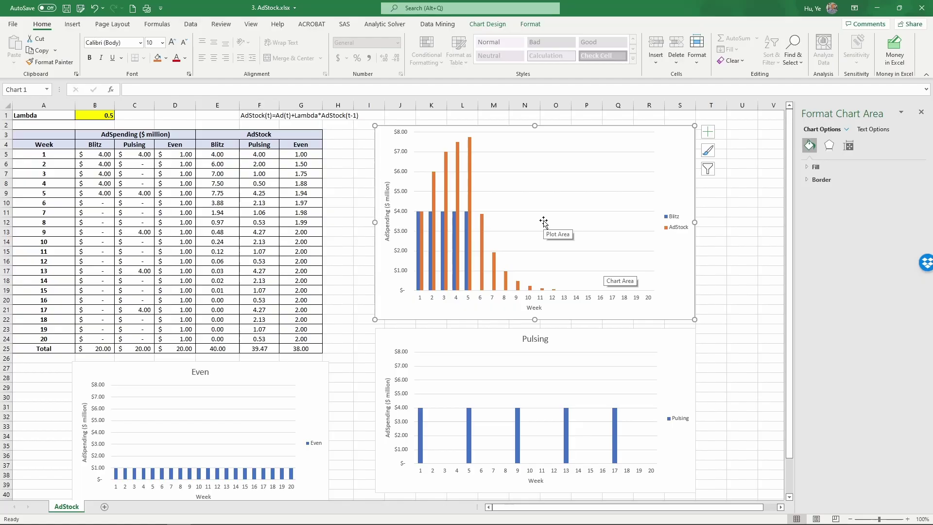
{"action": "mouse_move", "coordinate": [418, 217]}
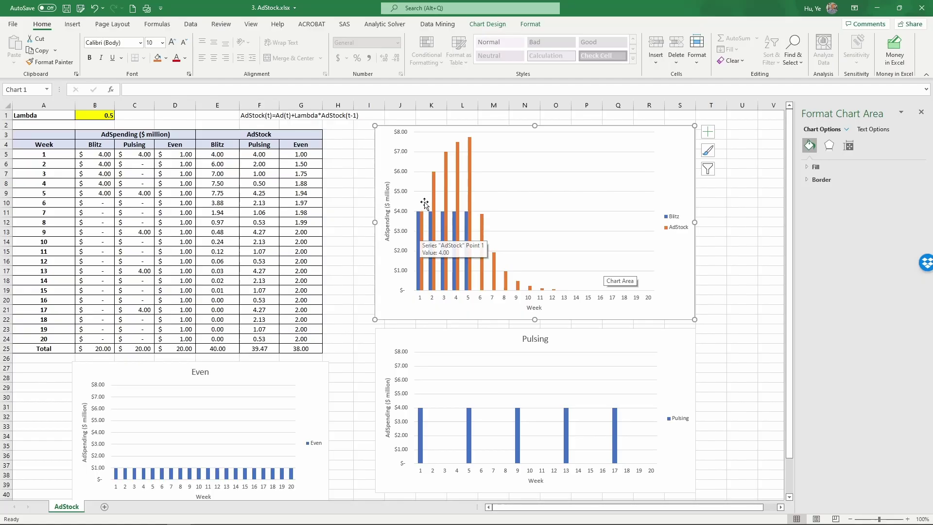
{"action": "mouse_move", "coordinate": [468, 141]}
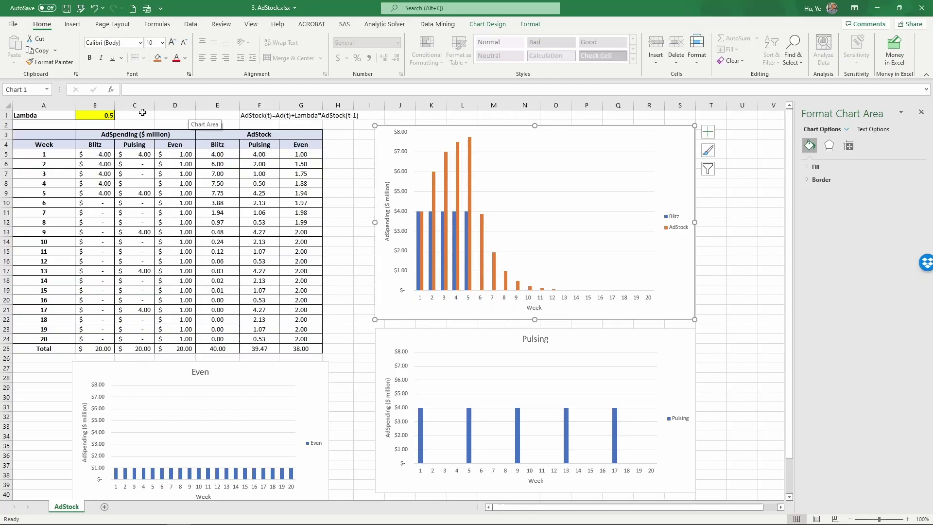
{"action": "left_click", "coordinate": [108, 115]}
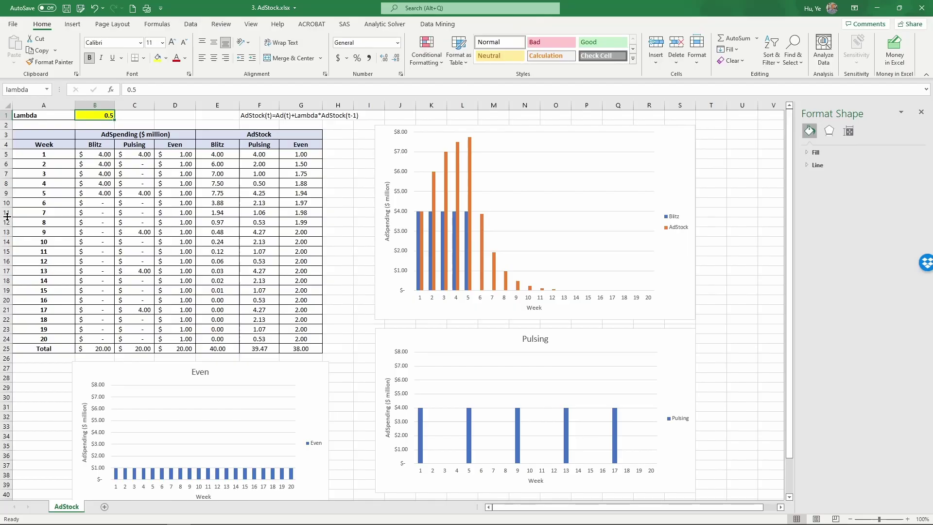
{"action": "type", "text": ".9"}
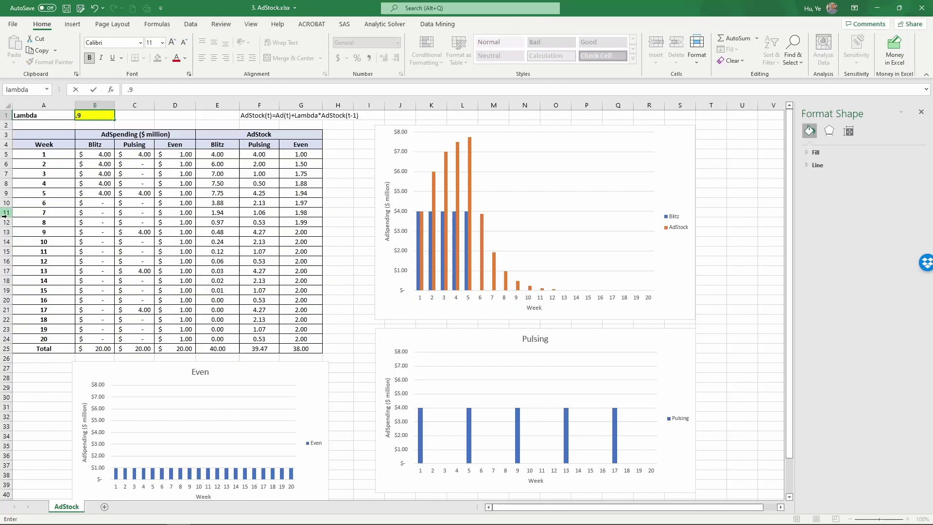
{"action": "key", "text": "Tab"}
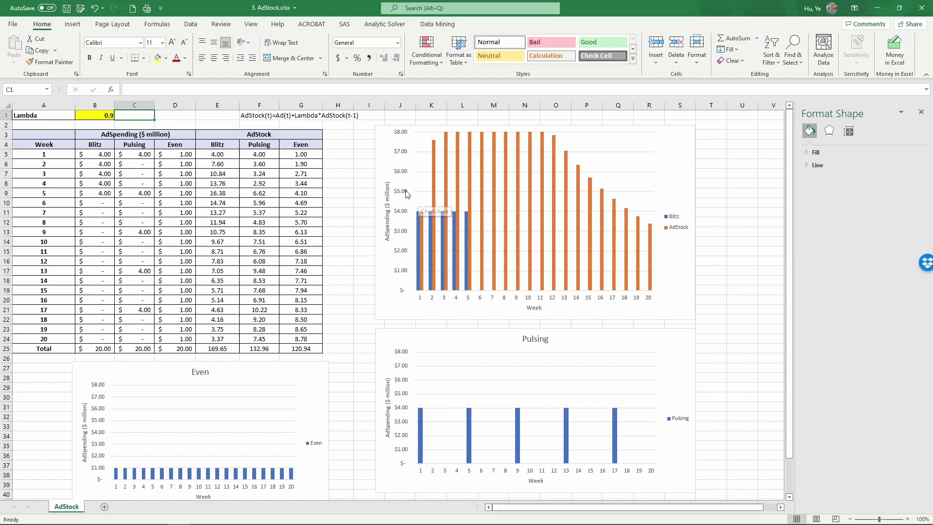
{"action": "left_click", "coordinate": [101, 115]}
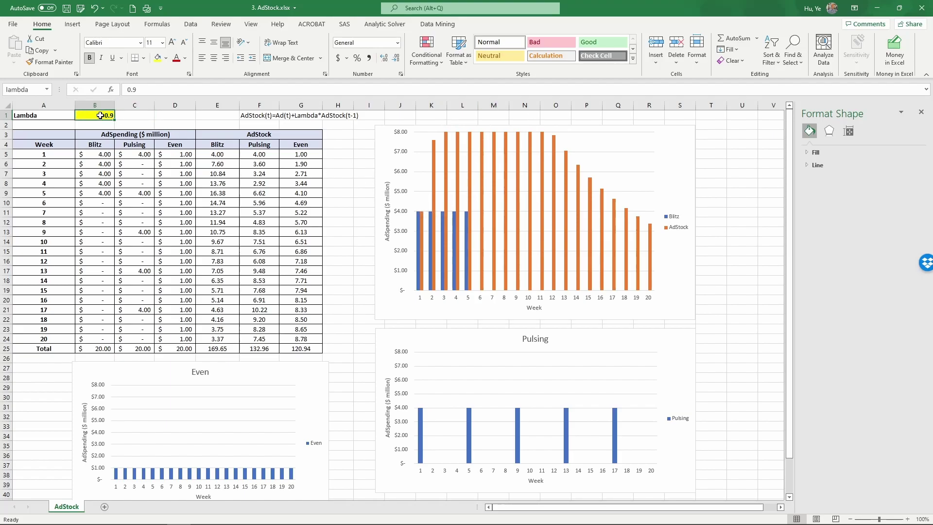
{"action": "type", "text": ".1"}
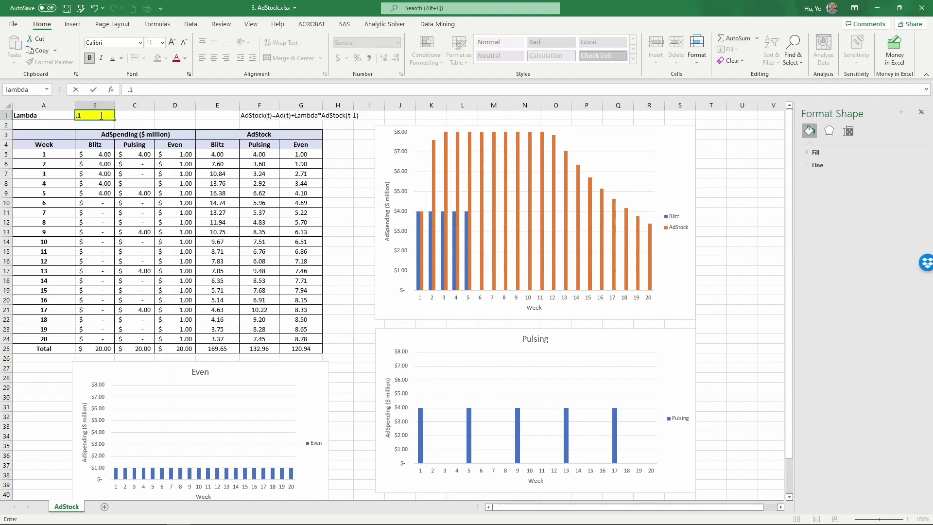
{"action": "key", "text": "Tab"}
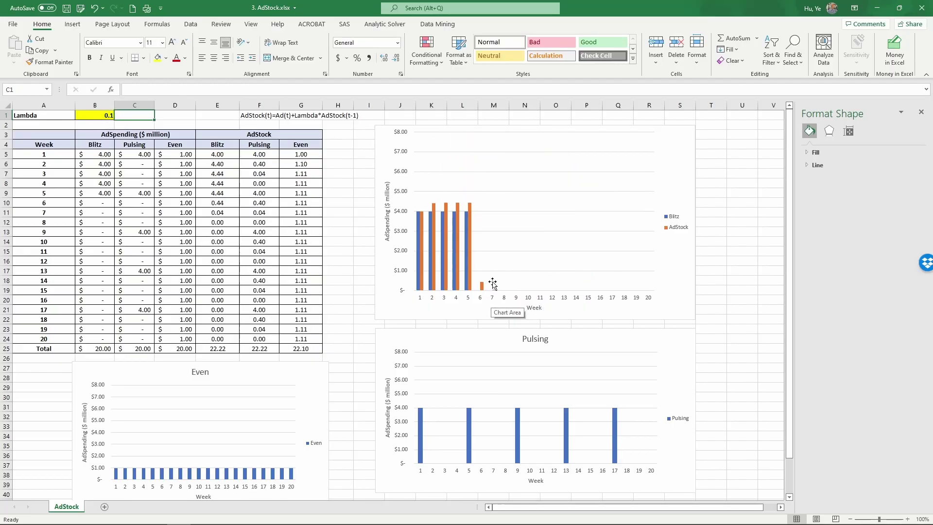
{"action": "left_click", "coordinate": [97, 114]}
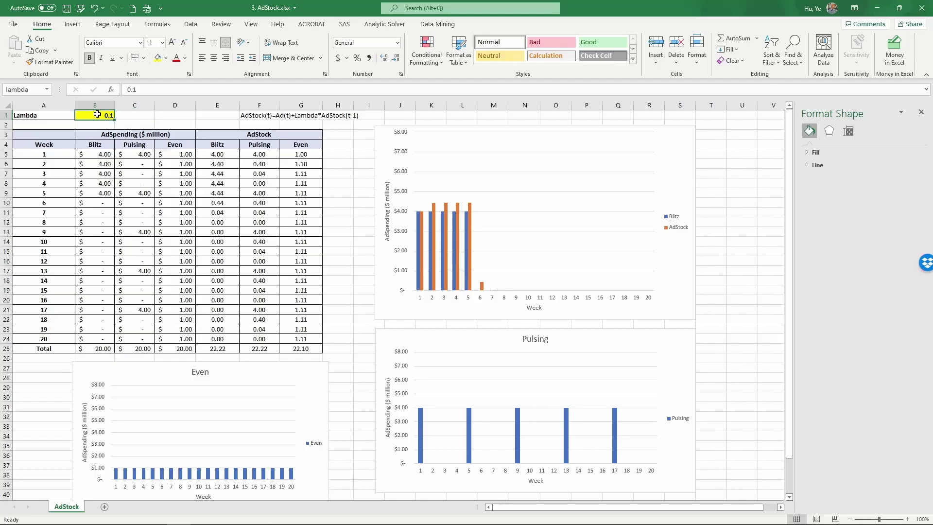
{"action": "type", "text": "."}
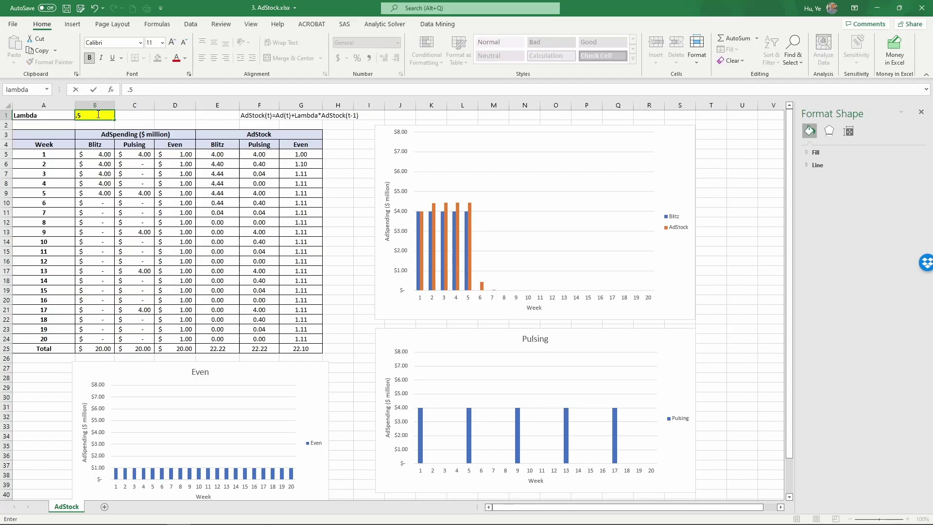
{"action": "type", "text": "5"}
{"action": "key", "text": "Return"}
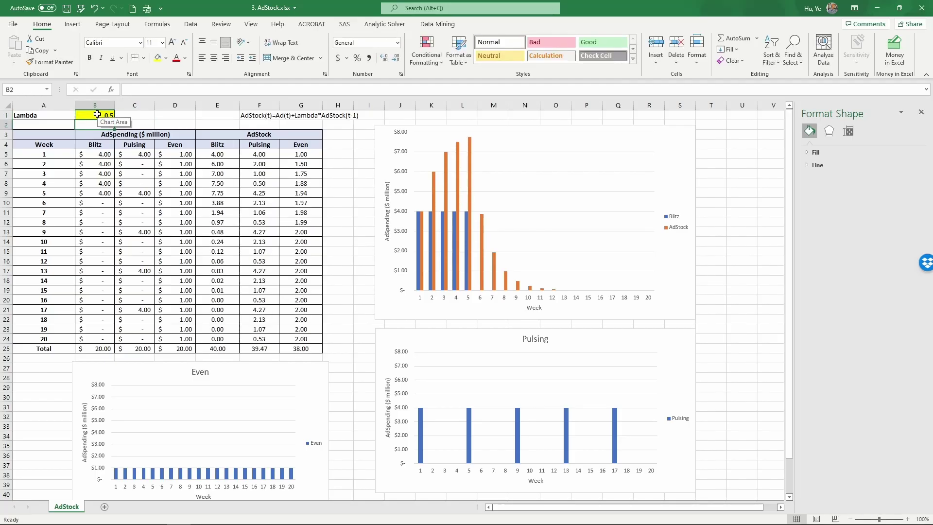
- Add an AdStock series with values F5:F24 to the Pulsing chart and confirm
{"action": "right_click", "coordinate": [522, 388]}
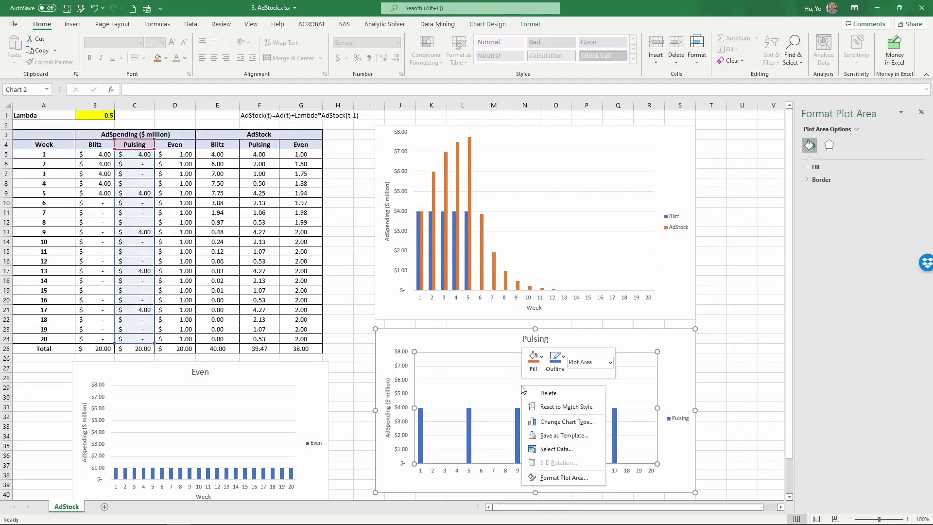
{"action": "left_click", "coordinate": [556, 448]}
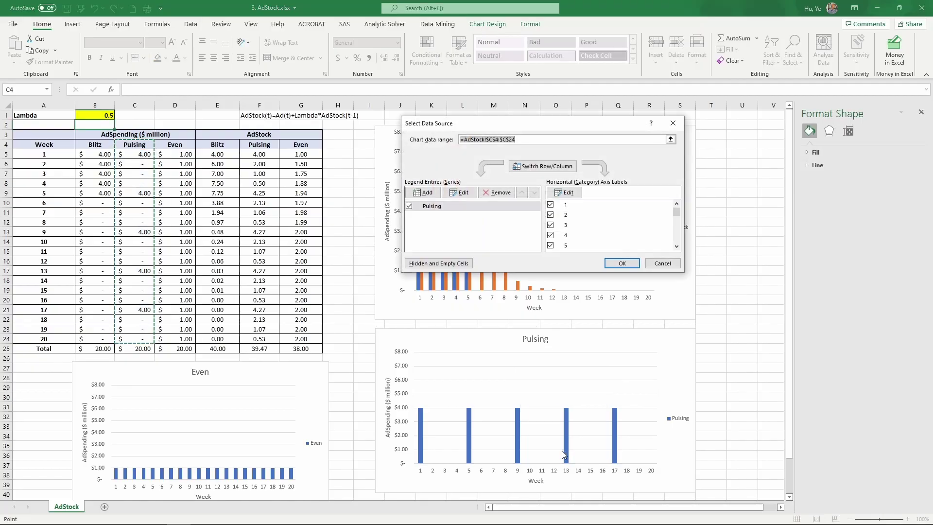
{"action": "left_click", "coordinate": [421, 192]}
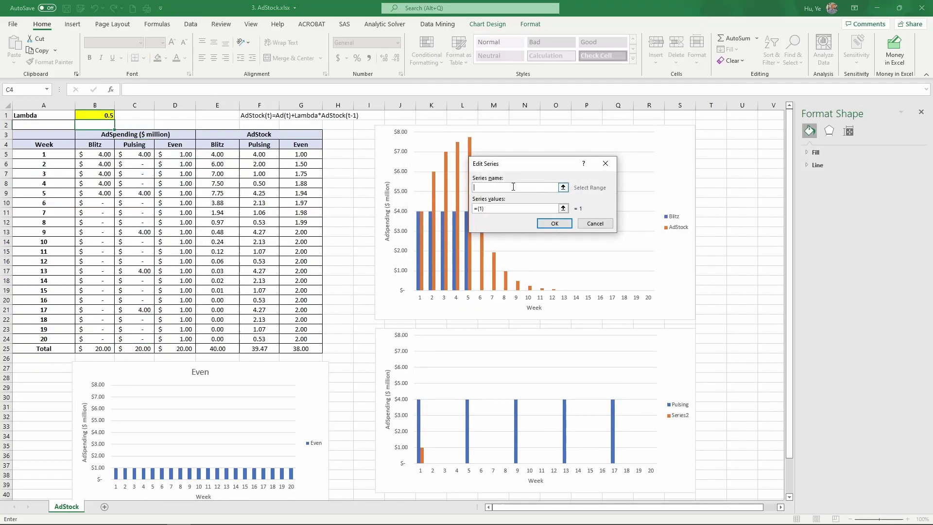
{"action": "type", "text": "AdStock"}
{"action": "left_click", "coordinate": [515, 208]}
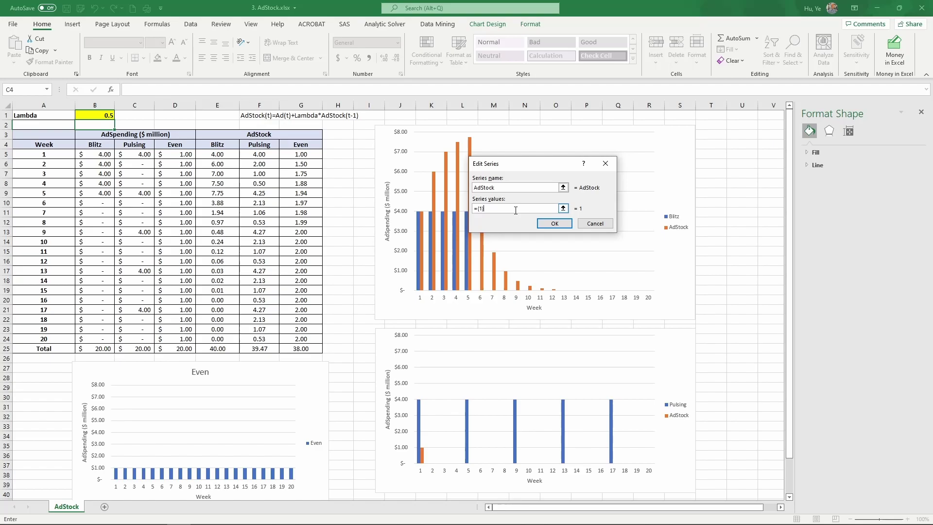
{"action": "key", "text": "BackSpace"}
{"action": "key", "text": "BackSpace"}
{"action": "key", "text": "BackSpace"}
{"action": "key", "text": "BackSpace"}
{"action": "left_click_drag", "start_coordinate": [262, 155], "coordinate": [260, 339]}
{"action": "left_click", "coordinate": [553, 223]}
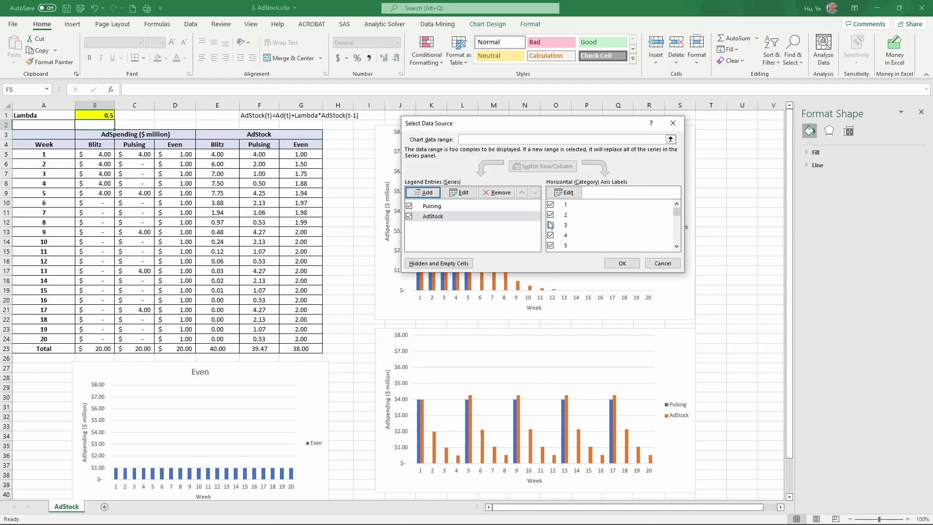
{"action": "left_click", "coordinate": [616, 262]}
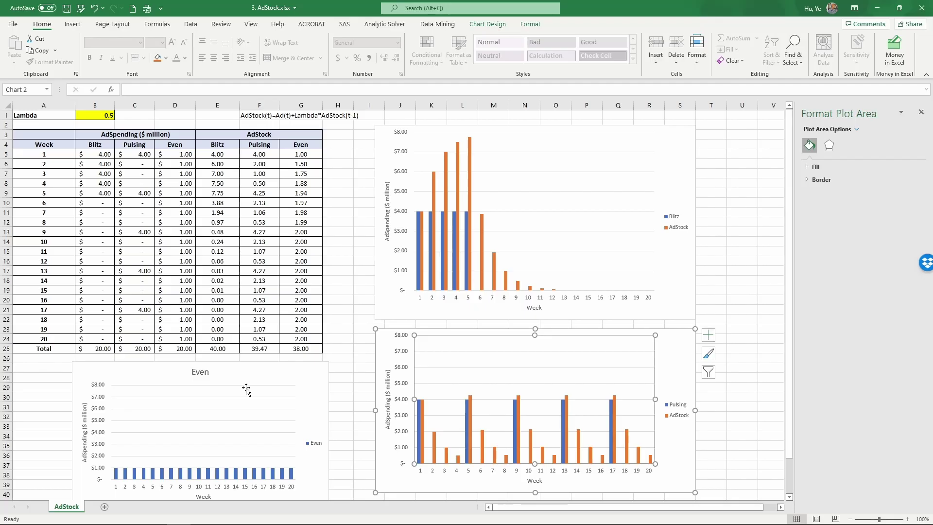
- Add an AdStock series with values G5:G24 to the Even chart and confirm
{"action": "right_click", "coordinate": [228, 408]}
{"action": "left_click", "coordinate": [268, 468]}
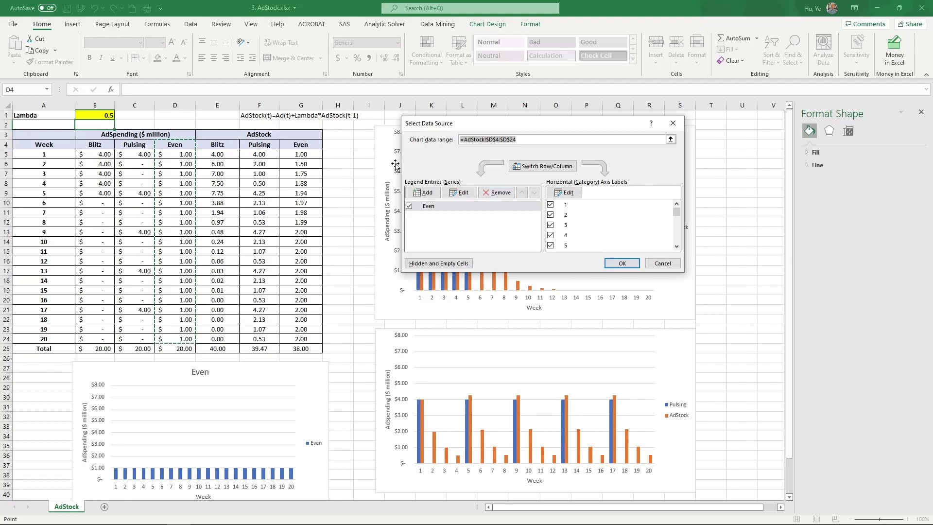
{"action": "left_click", "coordinate": [423, 193]}
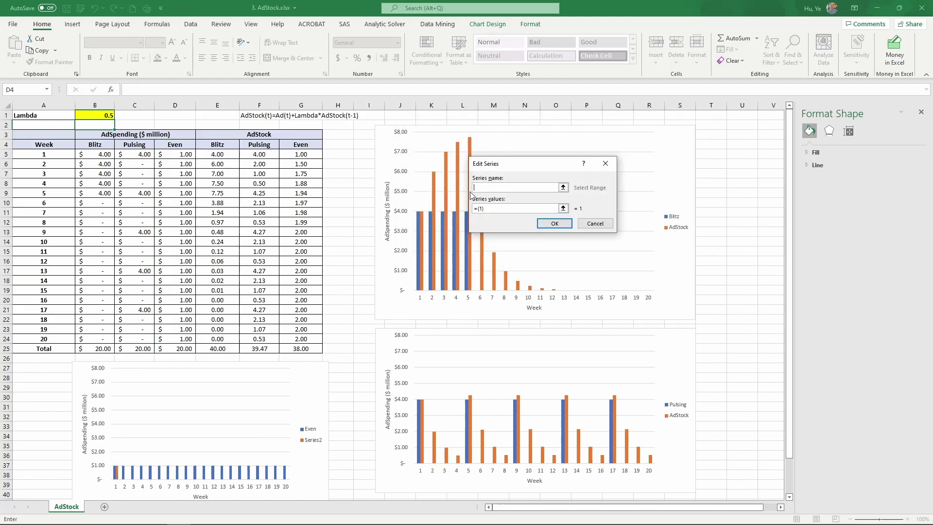
{"action": "type", "text": "AdStock"}
{"action": "left_click", "coordinate": [504, 208]}
{"action": "key", "text": "BackSpace"}
{"action": "key", "text": "BackSpace"}
{"action": "key", "text": "BackSpace"}
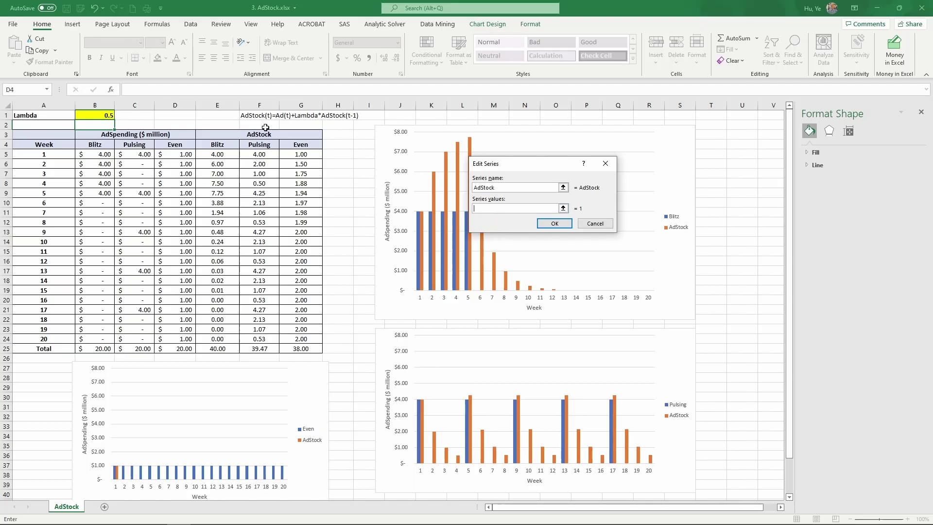
{"action": "left_click_drag", "start_coordinate": [297, 154], "coordinate": [302, 338]}
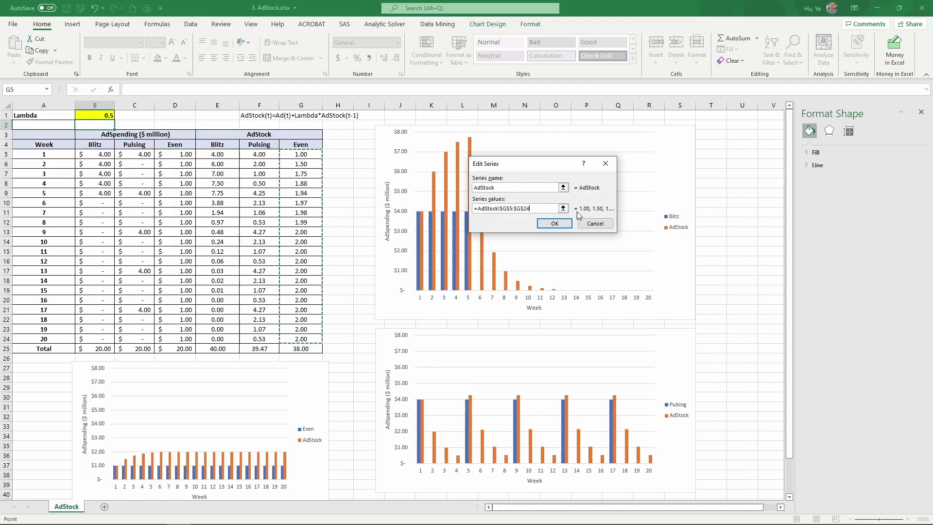
{"action": "left_click", "coordinate": [552, 226]}
{"action": "left_click", "coordinate": [622, 263]}
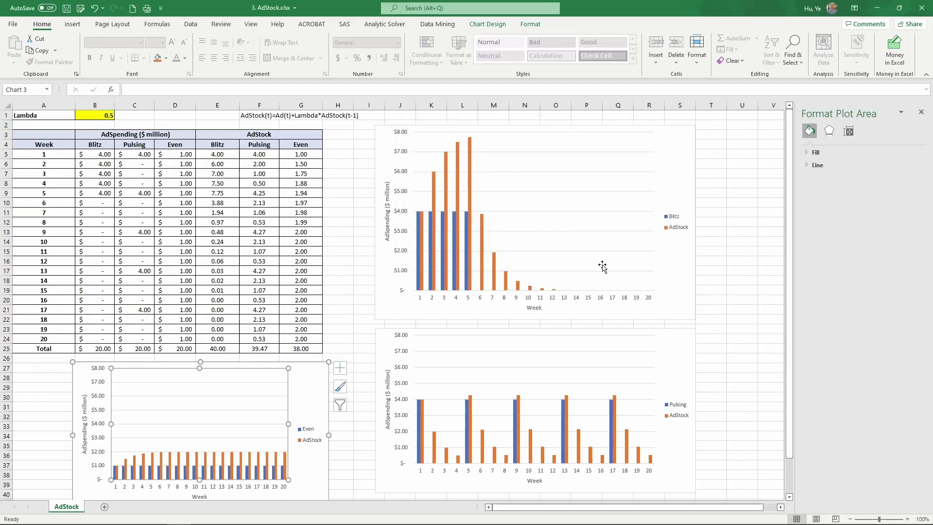
- Drag the Even chart's top-left corner up and left to enlarge it
{"action": "left_click", "coordinate": [214, 408]}
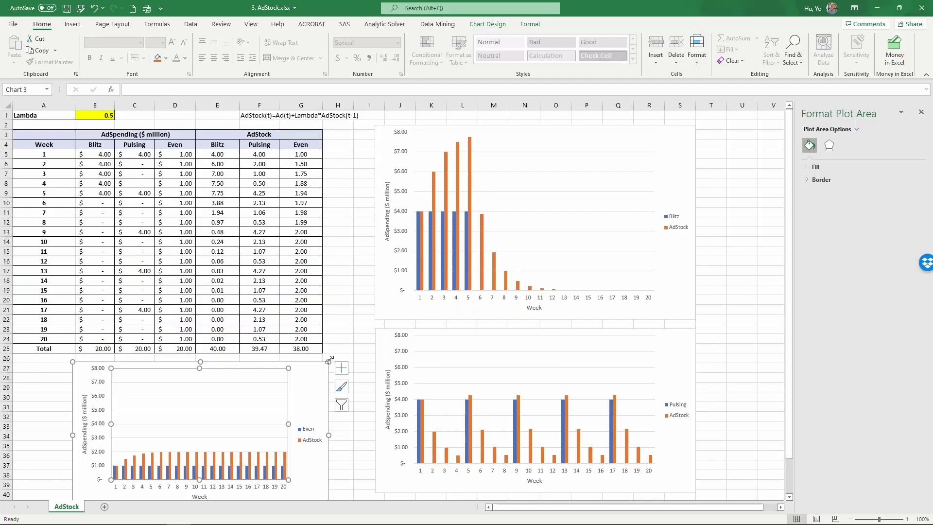
{"action": "left_click_drag", "start_coordinate": [74, 362], "coordinate": [43, 329]}
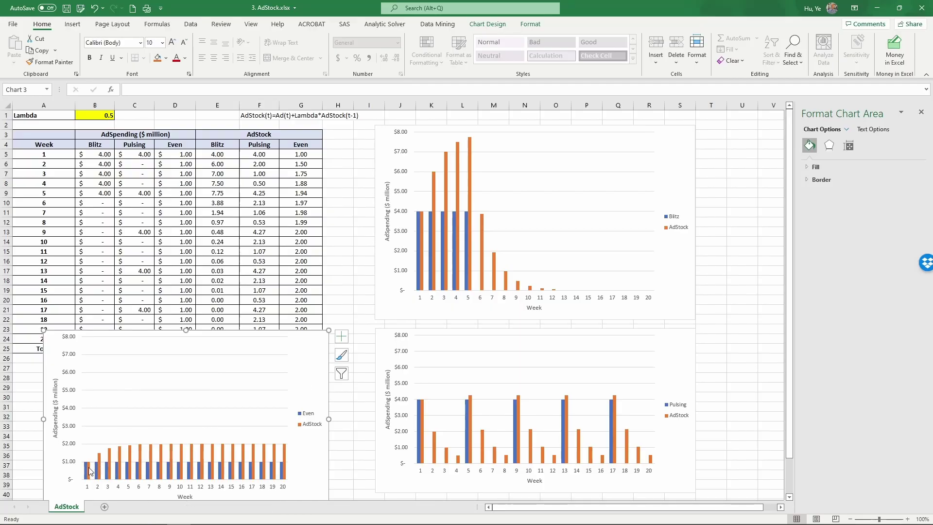
{"action": "mouse_move", "coordinate": [89, 468]}
{"action": "left_click", "coordinate": [105, 118]}
{"action": "type", "text": ".1"}
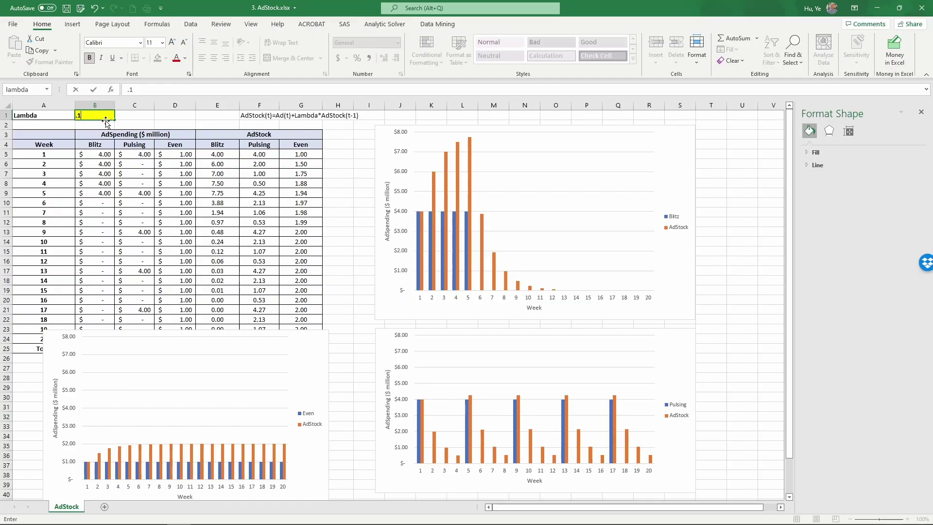
{"action": "key", "text": "Tab"}
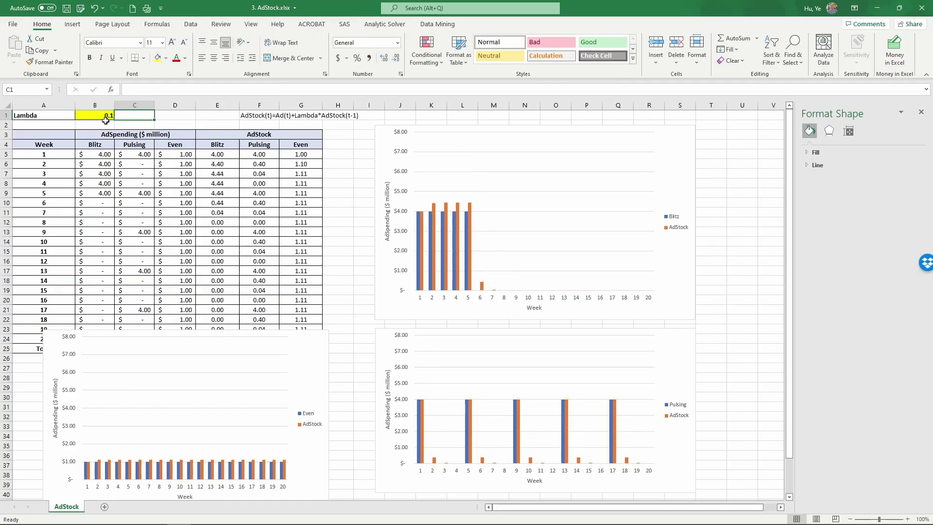
{"action": "left_click", "coordinate": [106, 119]}
{"action": "type", "text": ".9"}
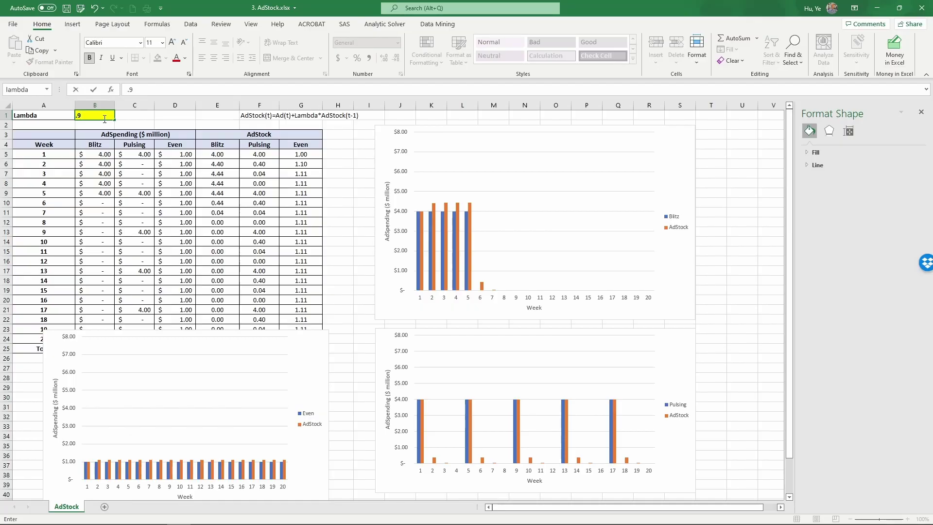
{"action": "key", "text": "Tab"}
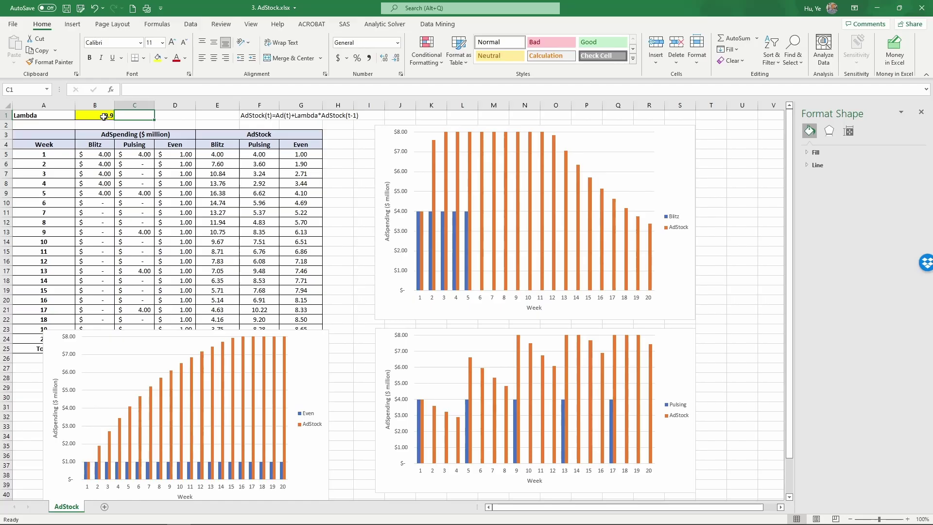
{"action": "left_click", "coordinate": [103, 120]}
{"action": "type", "text": ".5"}
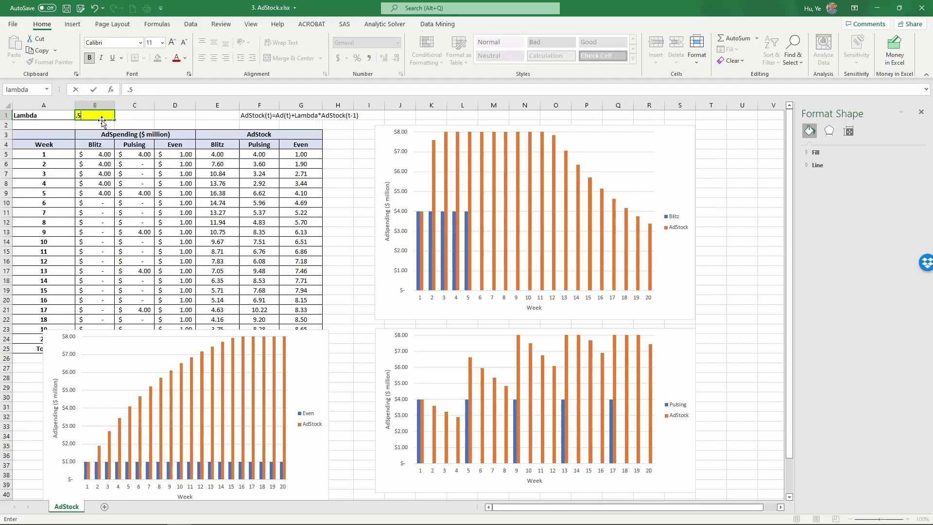
{"action": "key", "text": "Return"}
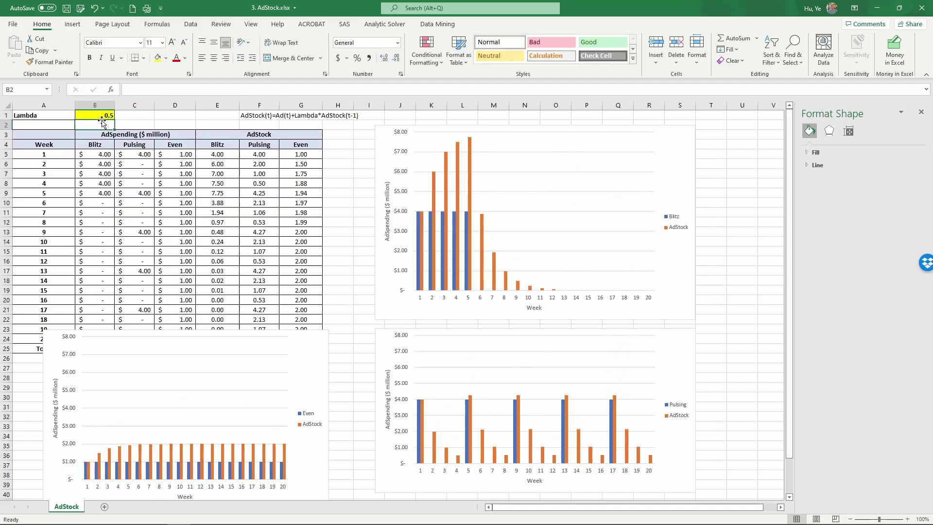